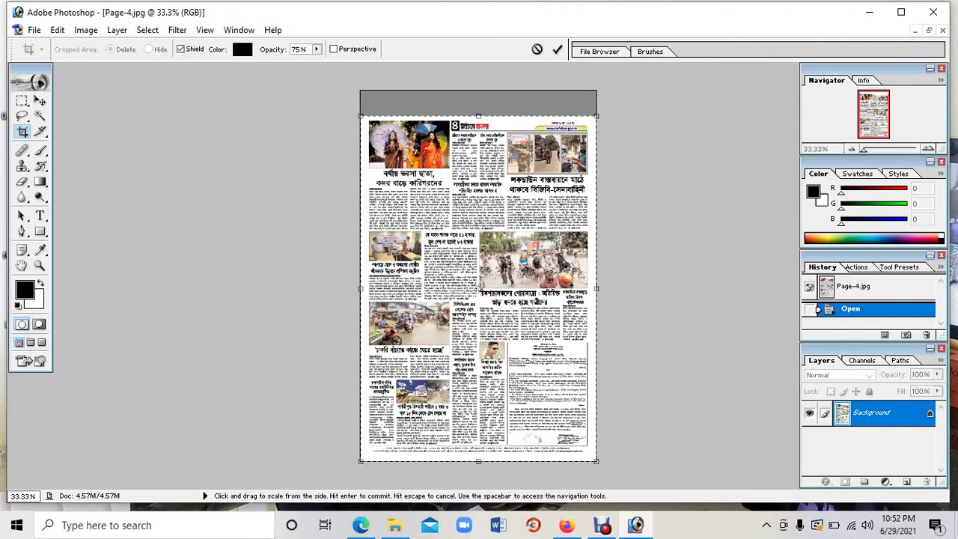
# - Nudge the crop frame sideways on Page-4.jpg and crop off the blank top margin and thin side and bottom edges
pyautogui.press('Right')
pyautogui.press('Right')
pyautogui.press('Right')
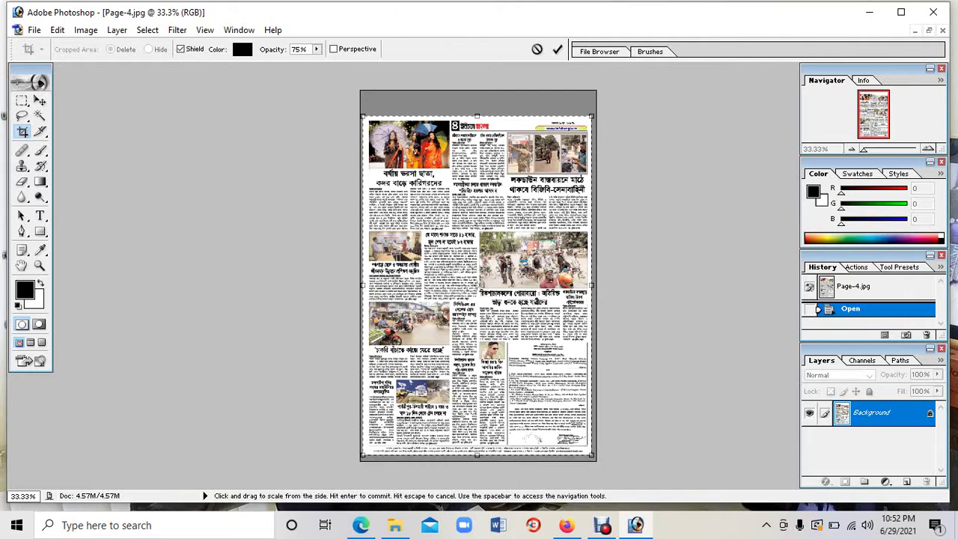
pyautogui.press('Return')
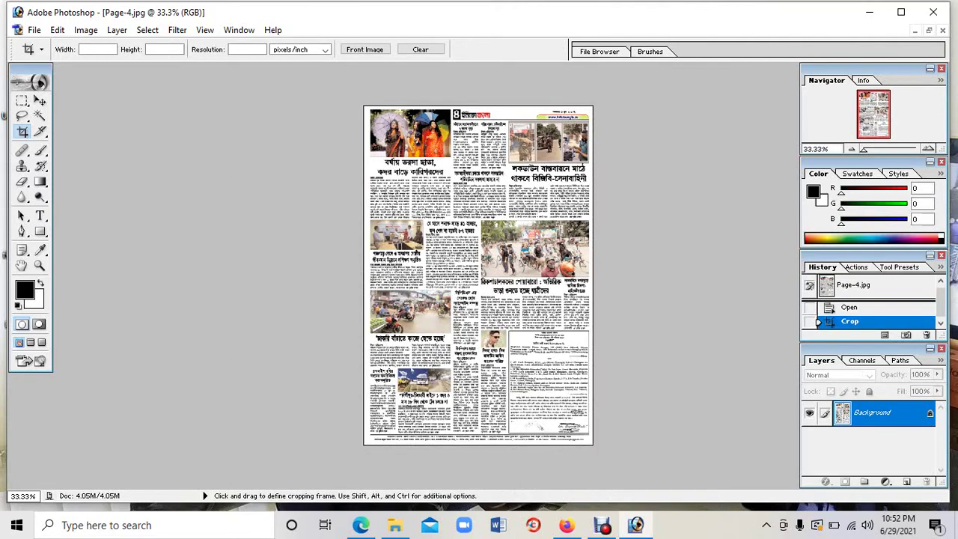
# - Resize the cropped Page-4.jpg to a width of 1900 pixels with proportions constrained
pyautogui.click(86, 30)
pyautogui.click(116, 138)
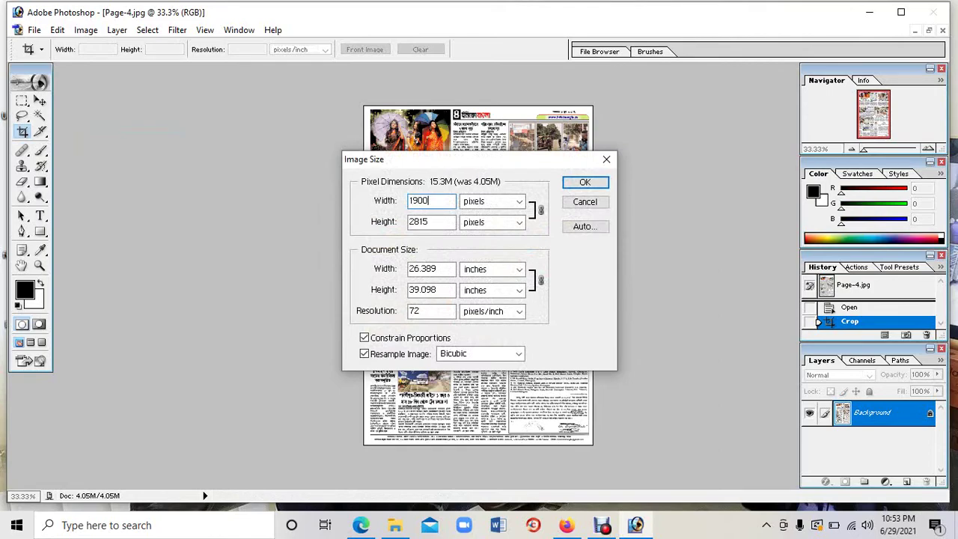
pyautogui.press('Return')
# - Save Page-4.jpg as a medium-quality baseline JPEG and close it
pyautogui.hotkey('ctrl', 's')
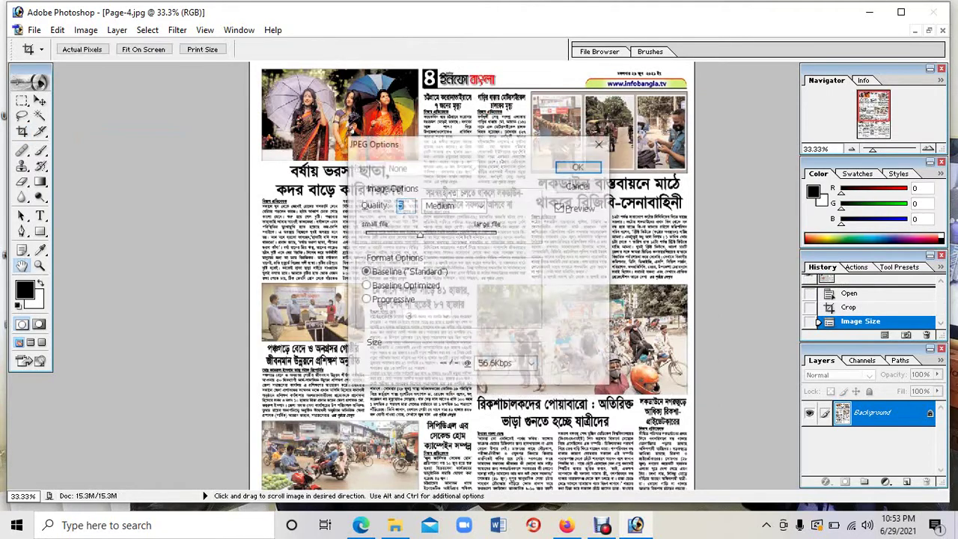
pyautogui.press('Return')
pyautogui.press('c')
pyautogui.hotkey('ctrl', 'w')
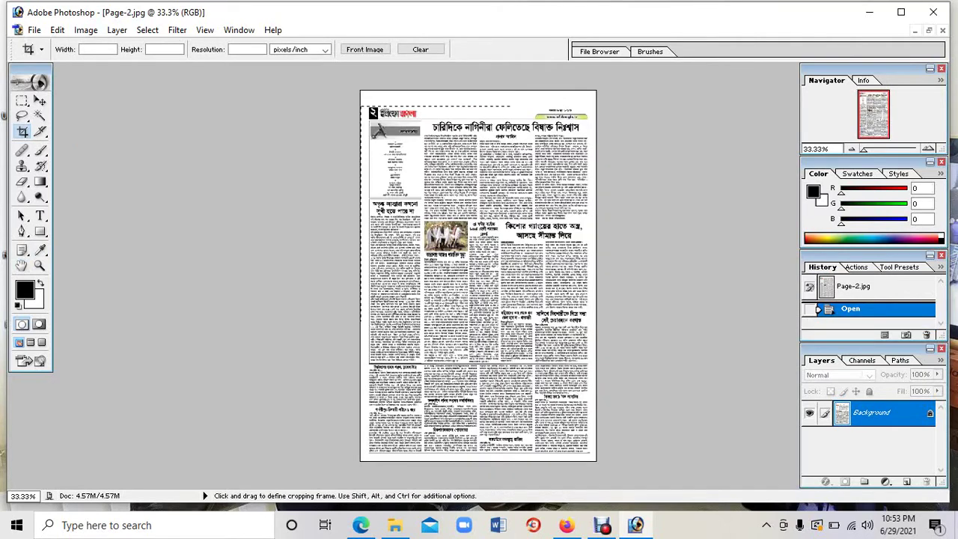
# - Crop Page-2.jpg to the printed area, removing the blank top margin and trimming the side and bottom edges
pyautogui.moveTo(360, 106); pyautogui.dragTo(597, 461)
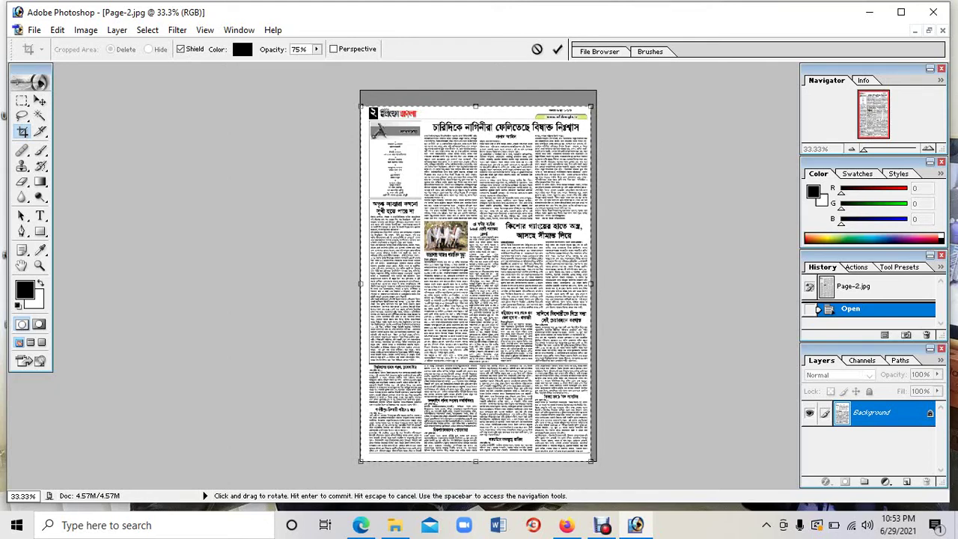
pyautogui.moveTo(577, 284); pyautogui.dragTo(579, 284)
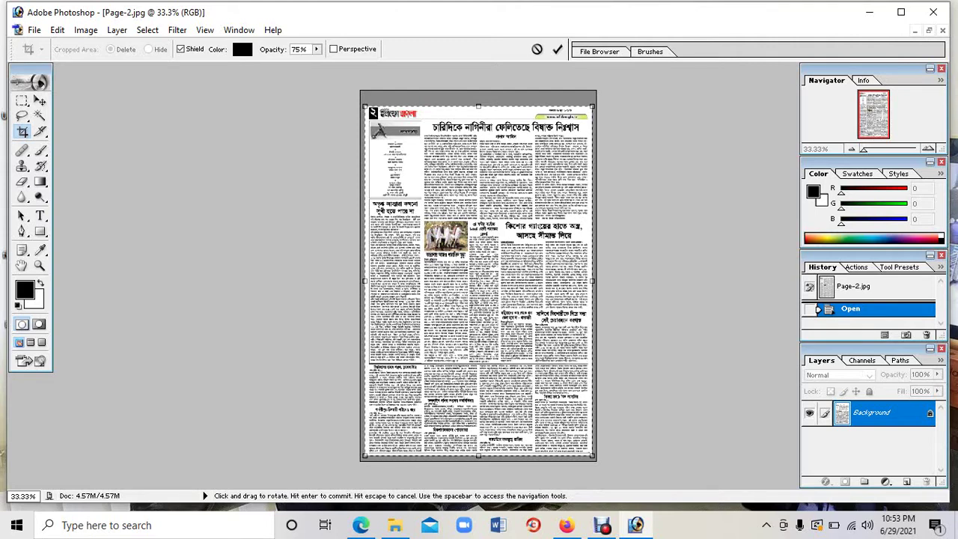
pyautogui.press('Return')
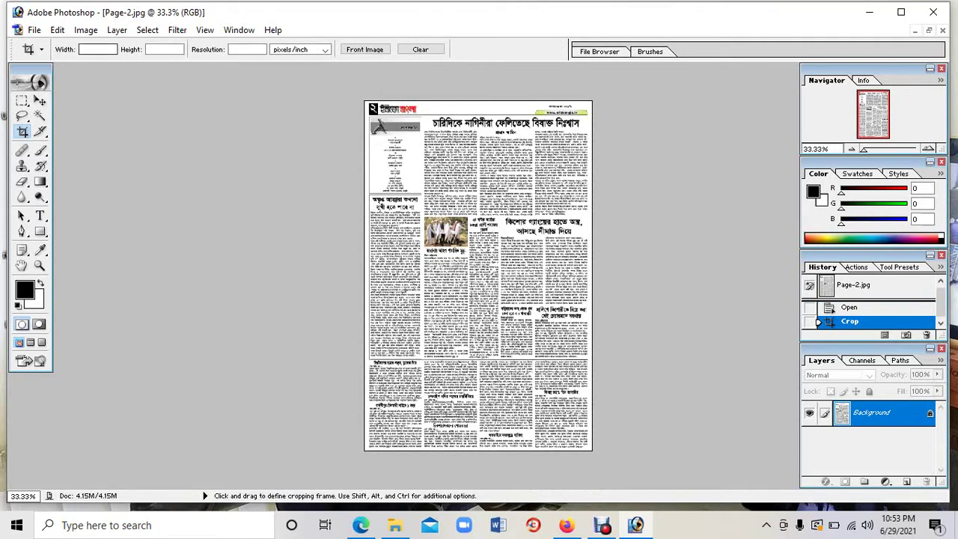
# - Resize the cropped Page-2.jpg to a width of 1900 pixels with proportions constrained
pyautogui.click(85, 30)
pyautogui.click(116, 138)
pyautogui.write('1900')
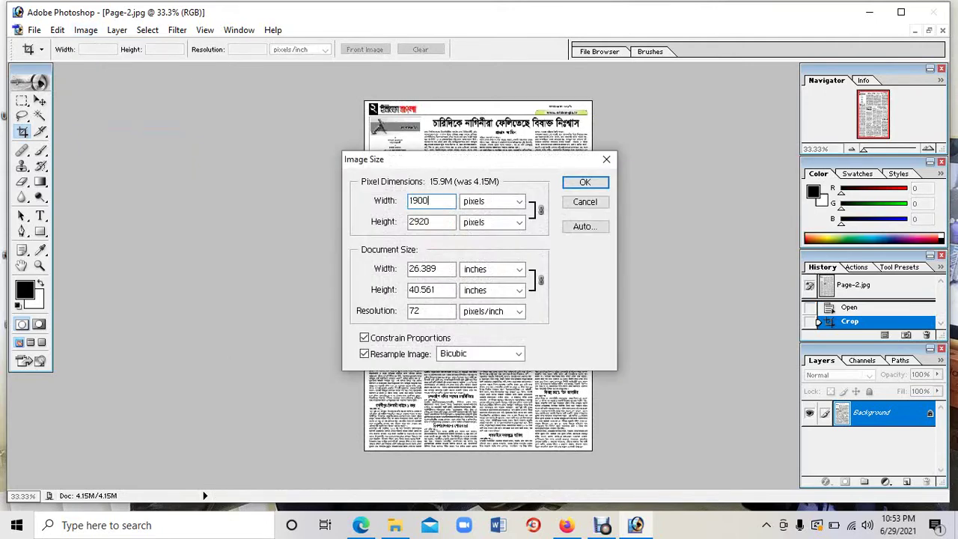
pyautogui.press('Return')
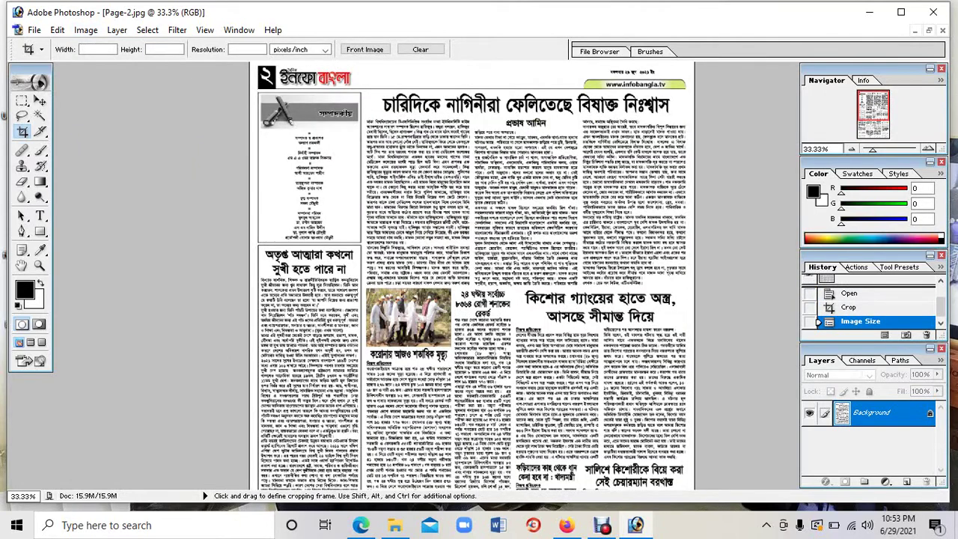
# - Save Page-2.jpg with the offered JPEG options and close it
pyautogui.hotkey('ctrl', 's')
pyautogui.press('Return')
pyautogui.hotkey('ctrl', 'w')
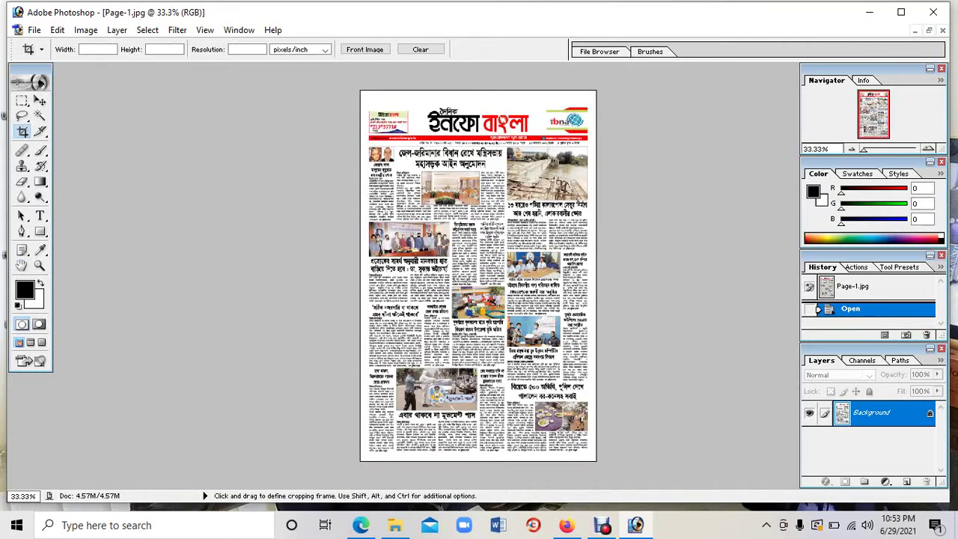
# - Crop Page-1.jpg from just above the masthead to just below the last text line, trimming both side margins evenly
pyautogui.moveTo(360, 109)
pyautogui.mouseDown()
pyautogui.moveTo(477, 254)
pyautogui.moveTo(597, 462)
pyautogui.moveTo(597, 453)
pyautogui.mouseUp()
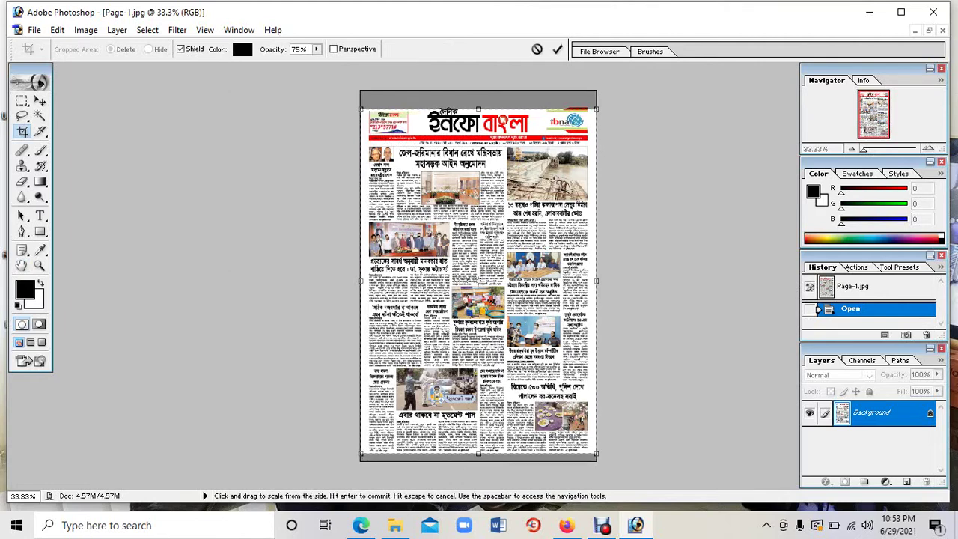
pyautogui.moveTo(479, 109); pyautogui.dragTo(479, 105)
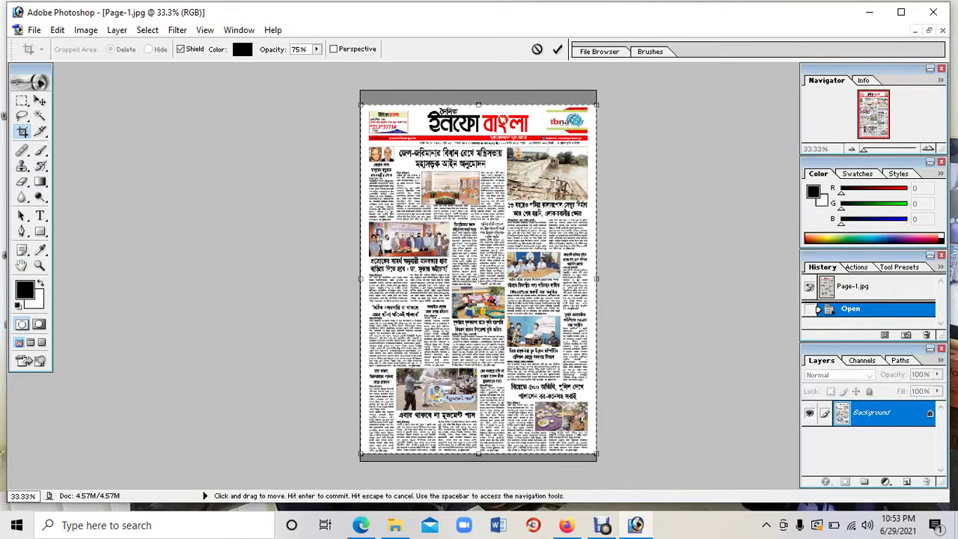
pyautogui.moveTo(597, 278)
pyautogui.mouseDown()
pyautogui.moveTo(579, 278)
pyautogui.moveTo(589, 279)
pyautogui.mouseUp()
pyautogui.press('Right')
pyautogui.press('Right')
pyautogui.press('Right')
pyautogui.press('Right')
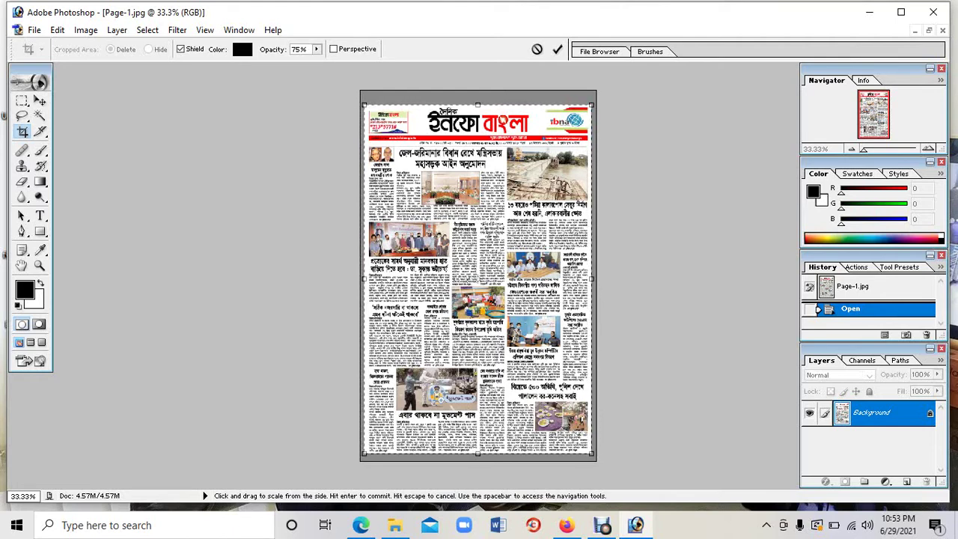
pyautogui.press('Return')
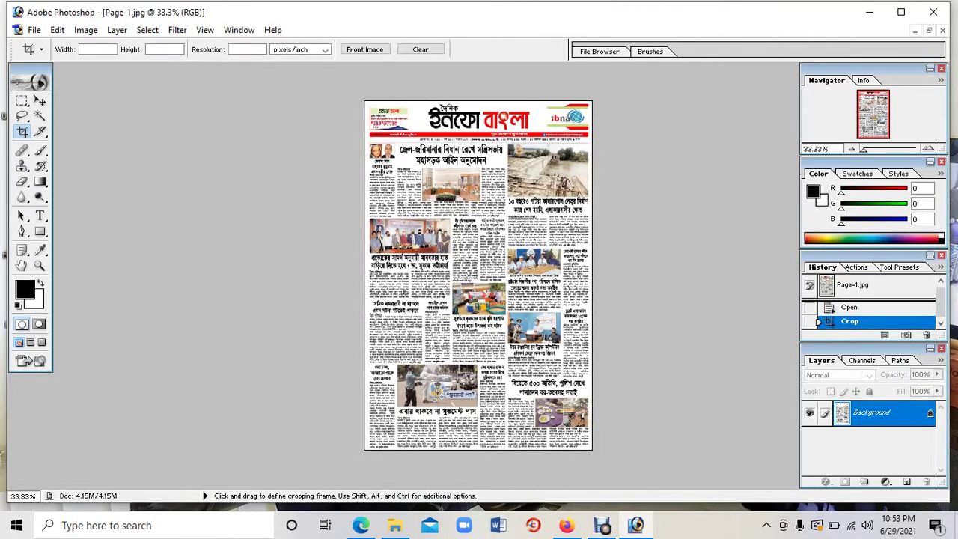
# - Resize the cropped Page-1.jpg to a width of 1900 pixels with proportions constrained
pyautogui.click(85, 30)
pyautogui.click(97, 137)
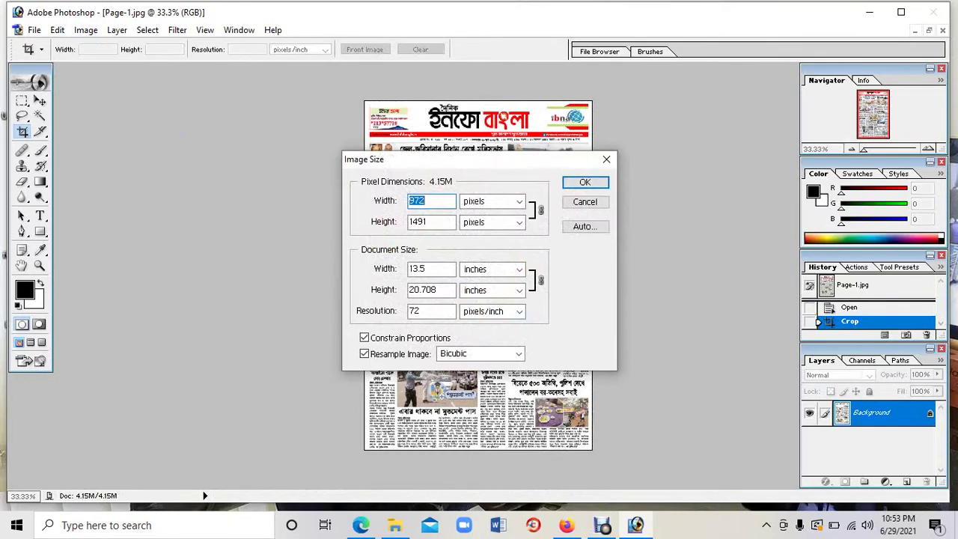
pyautogui.write('1900')
pyautogui.press('Return')
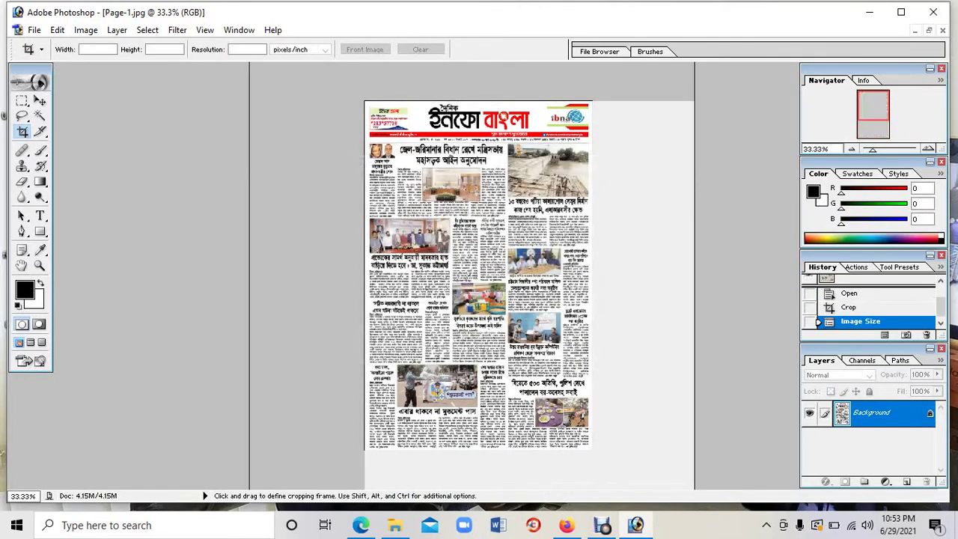
# - Save Page-1.jpg with the offered JPEG options, inspect it at 100% and close both the image and Photoshop
pyautogui.hotkey('ctrl', 's')
pyautogui.press('Return')
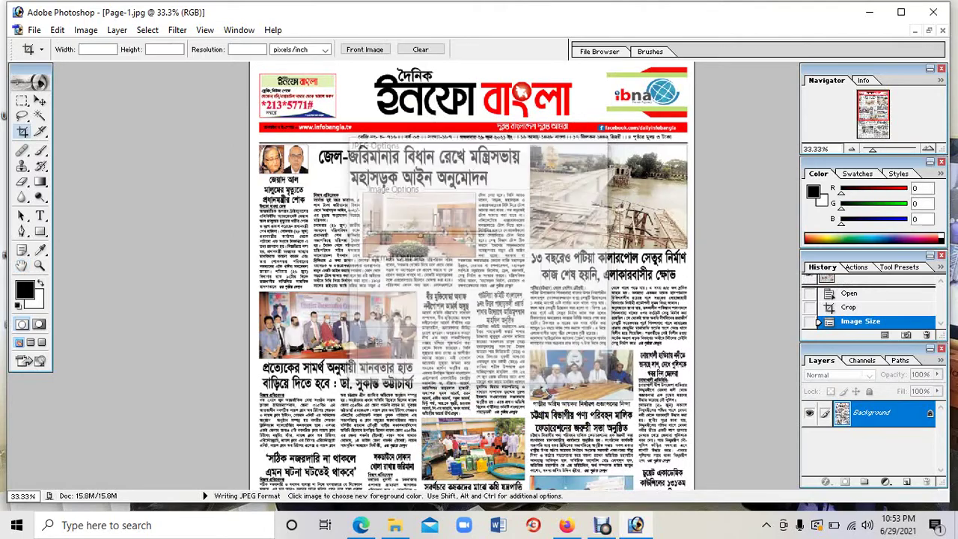
pyautogui.hotkey('ctrl', '+')
pyautogui.hotkey('ctrl', '+')
pyautogui.hotkey('ctrl', '+')
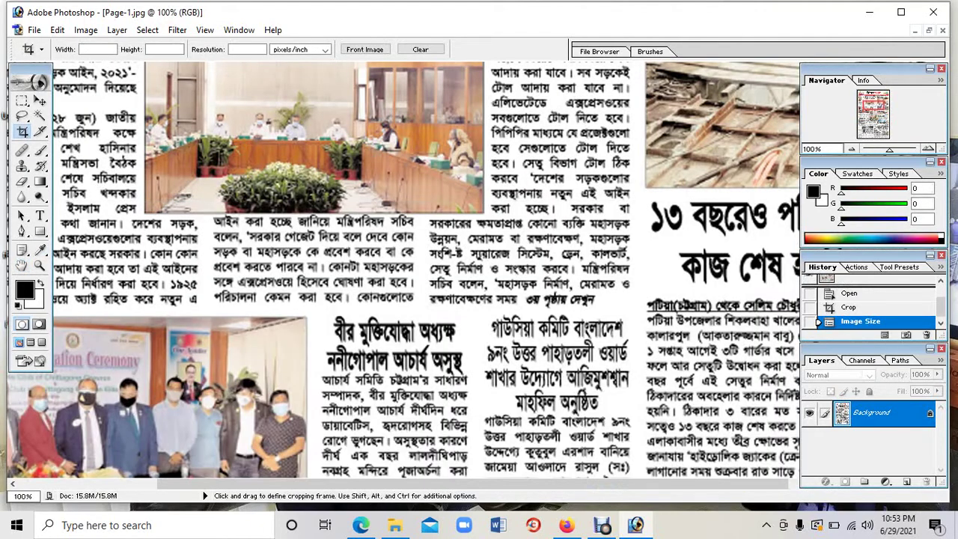
pyautogui.hotkey('ctrl', 'w')
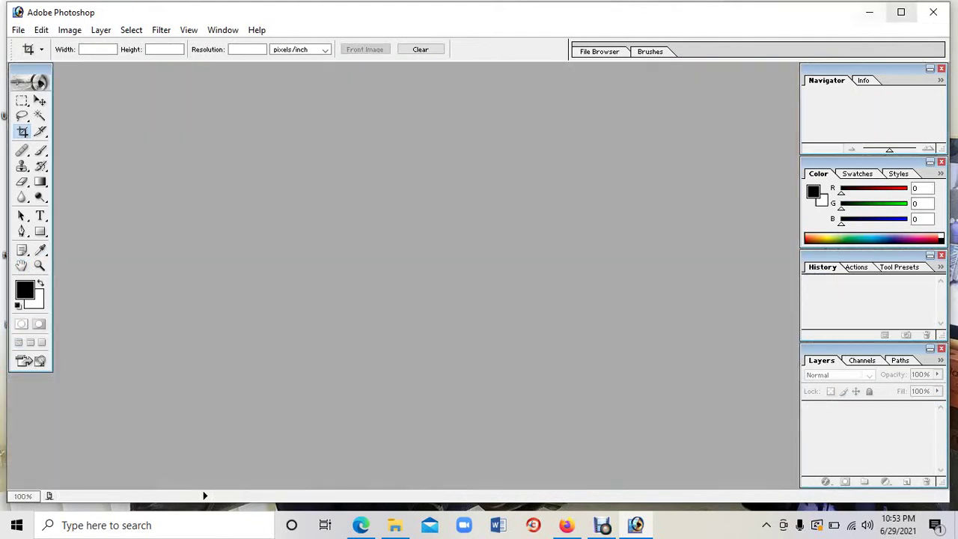
pyautogui.click(934, 12)
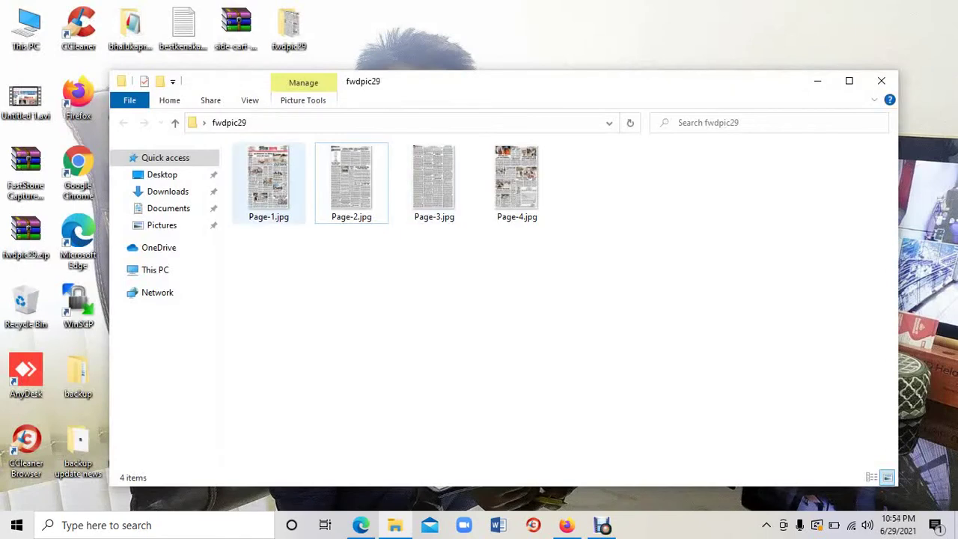
# - Switch from the fwdpic29 folder to Firefox and bring up the Online Image Compressor page
pyautogui.click(346, 202)
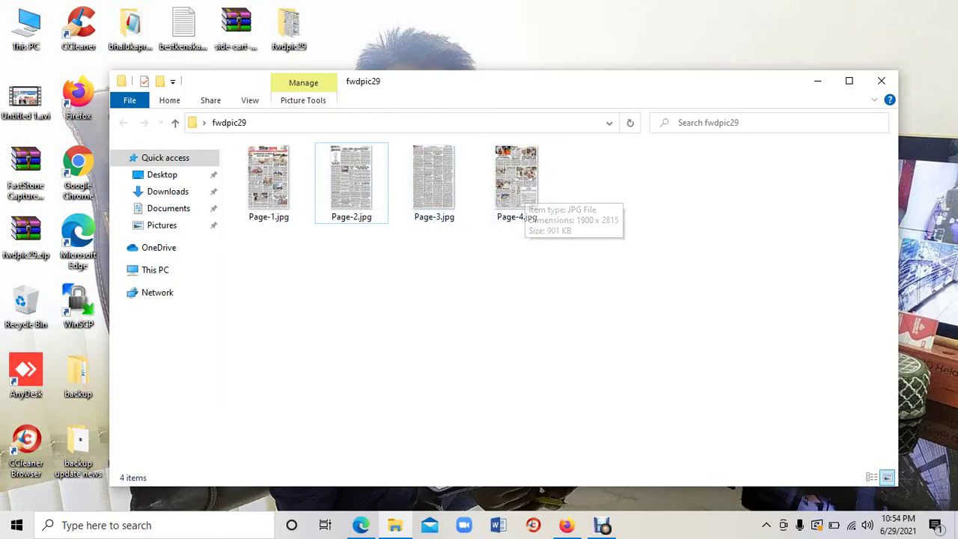
pyautogui.click(567, 526)
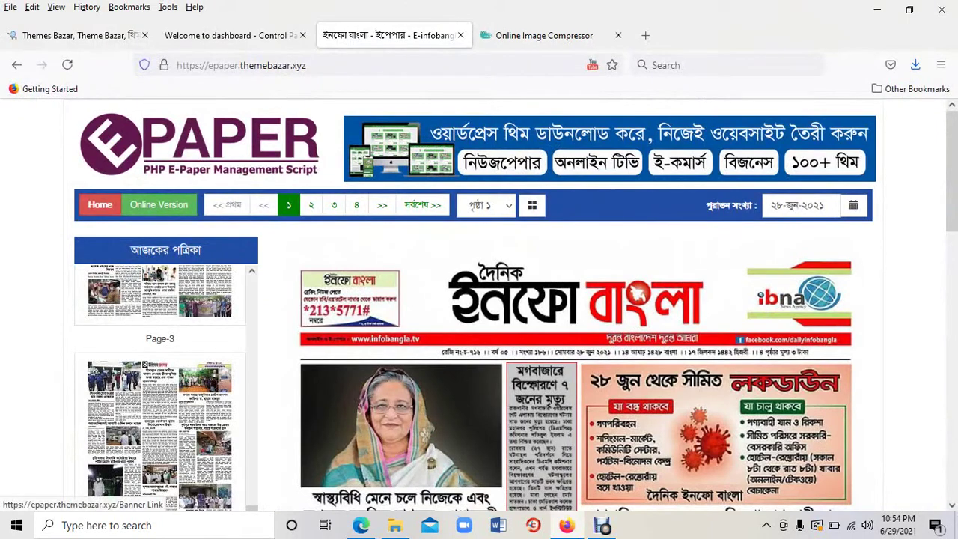
pyautogui.click(544, 35)
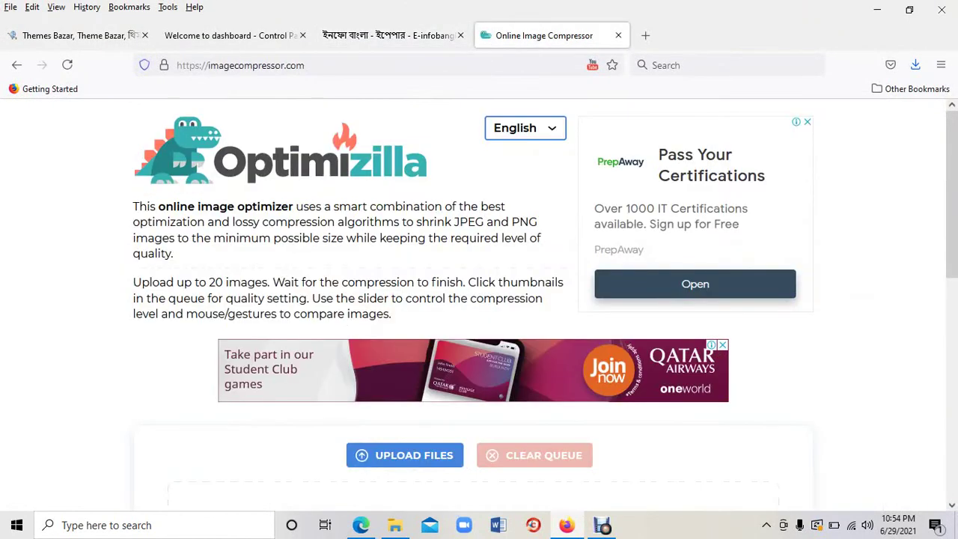
# - Highlight the imagecompressor.com part of the site's address to point it out
pyautogui.moveTo(208, 65); pyautogui.dragTo(307, 65)
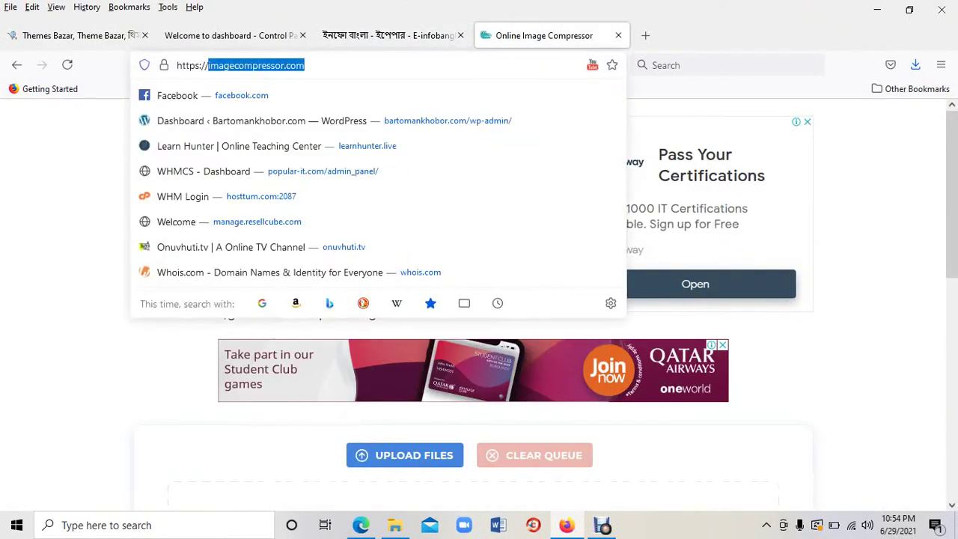
pyautogui.click(306, 65)
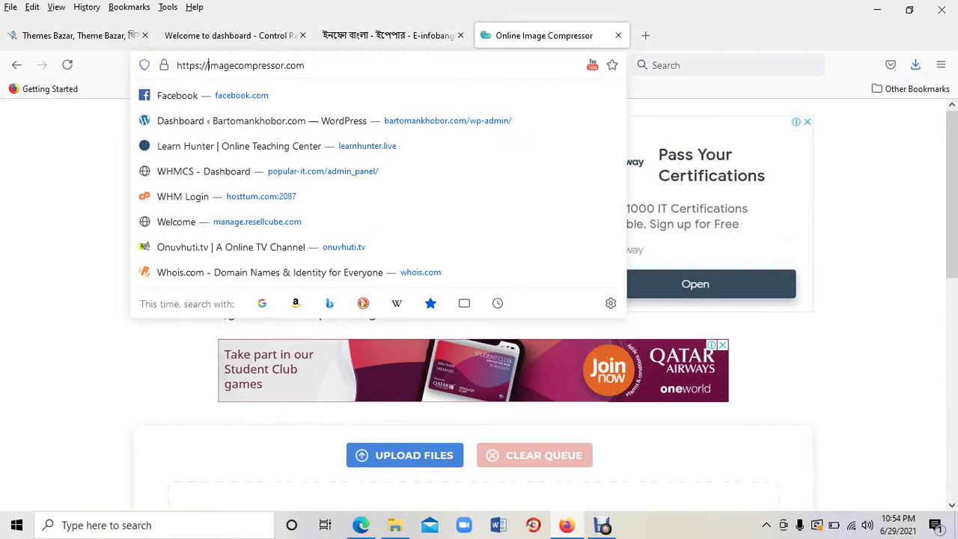
pyautogui.moveTo(208, 65); pyautogui.dragTo(304, 66)
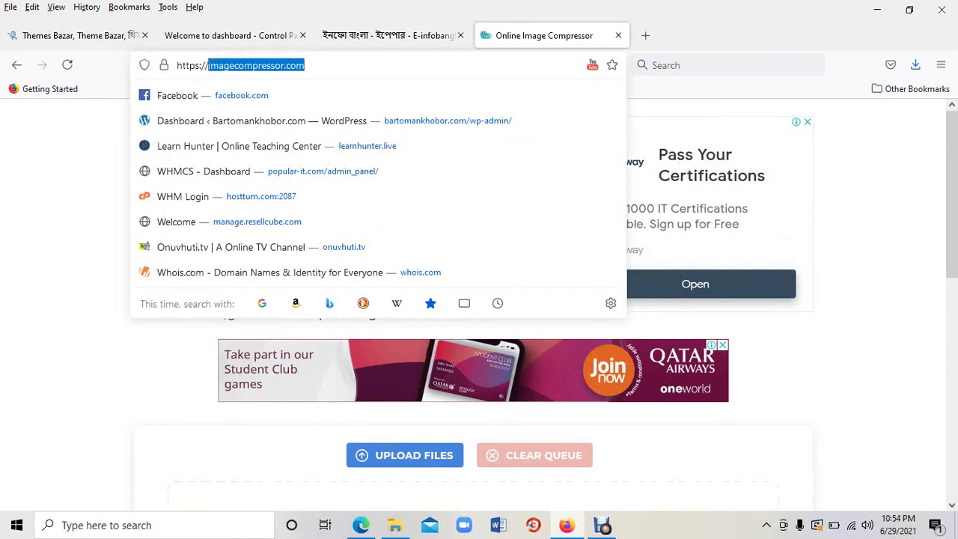
pyautogui.click(307, 65)
pyautogui.click(100, 278)
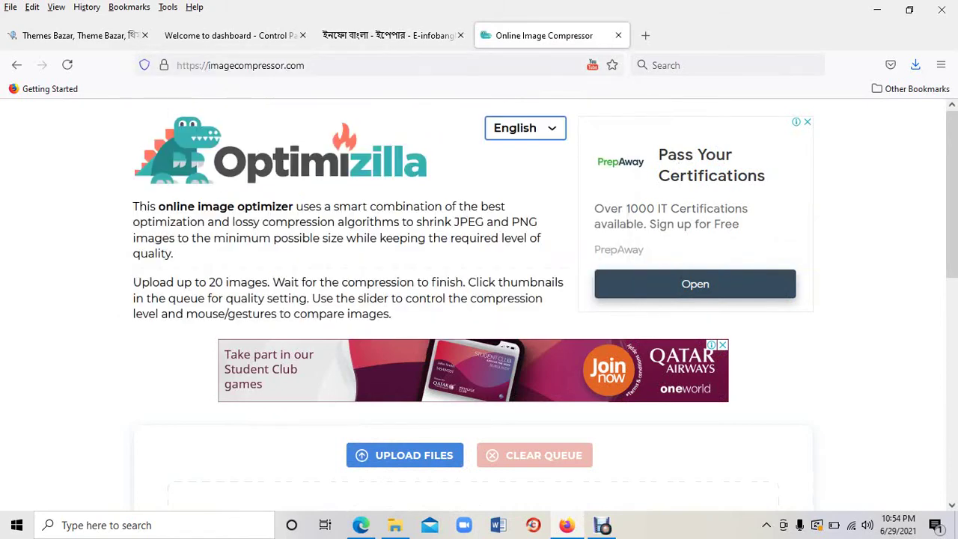
# - Upload all four page images, Page-1.jpg to Page-4.jpg, from the fwdpic29 desktop folder for compression
pyautogui.scroll(-3, 404, 312)
pyautogui.click(405, 312)
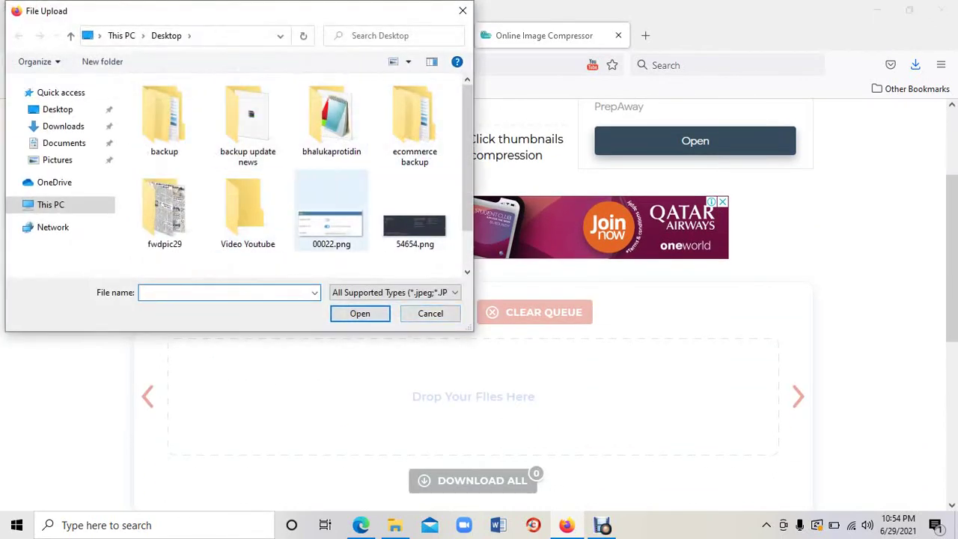
pyautogui.doubleClick(165, 209)
pyautogui.moveTo(423, 210); pyautogui.dragTo(128, 78)
pyautogui.click(360, 314)
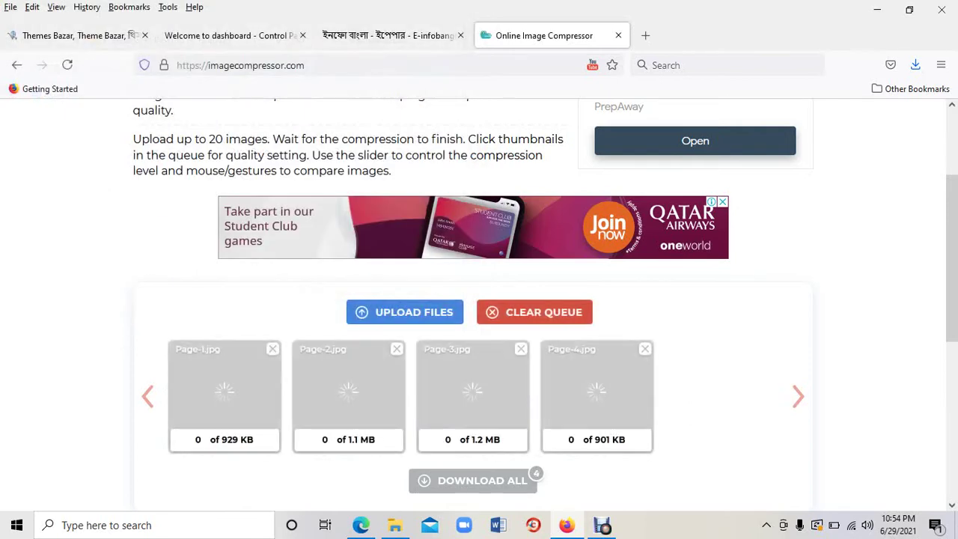
# - Download all four compressed page images as imagecompressor.zip into the fwdpic29 desktop folder
pyautogui.scroll(-3, 479, 300)
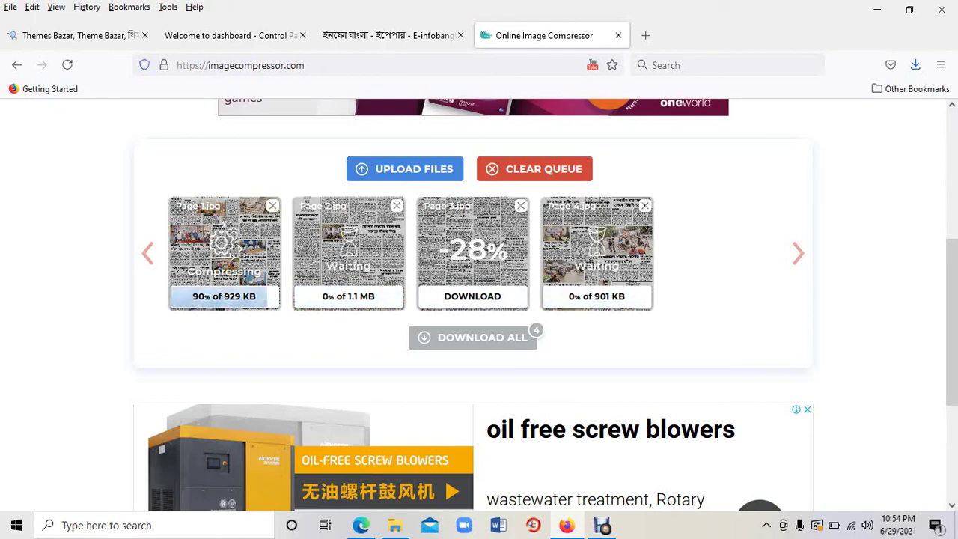
pyautogui.scroll(-5, 472, 299)
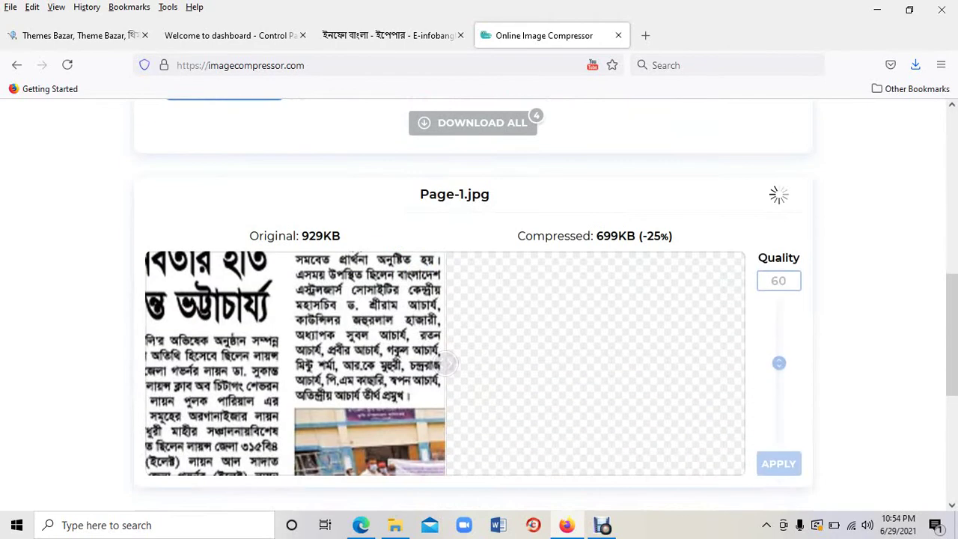
pyautogui.scroll(1, 472, 300)
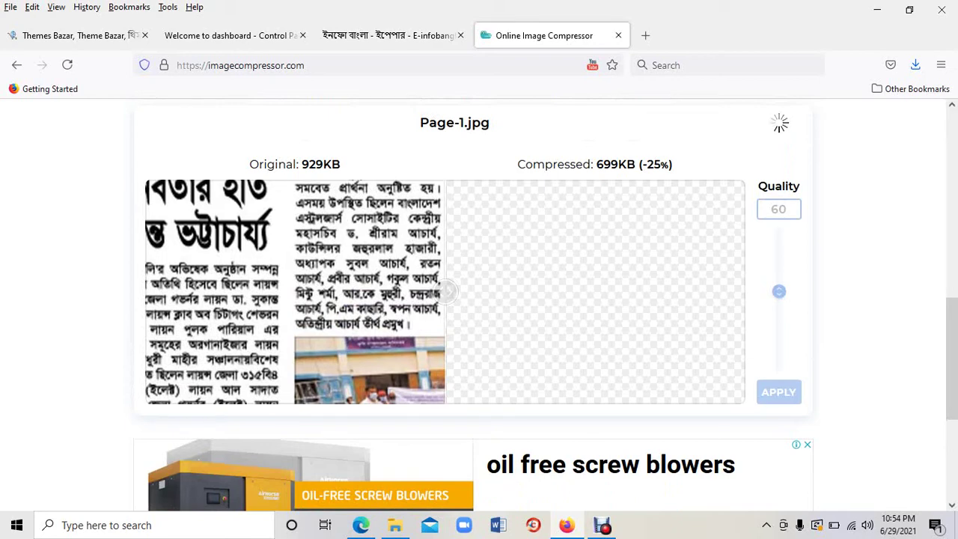
pyautogui.scroll(2, 471, 299)
pyautogui.scroll(2, 471, 299)
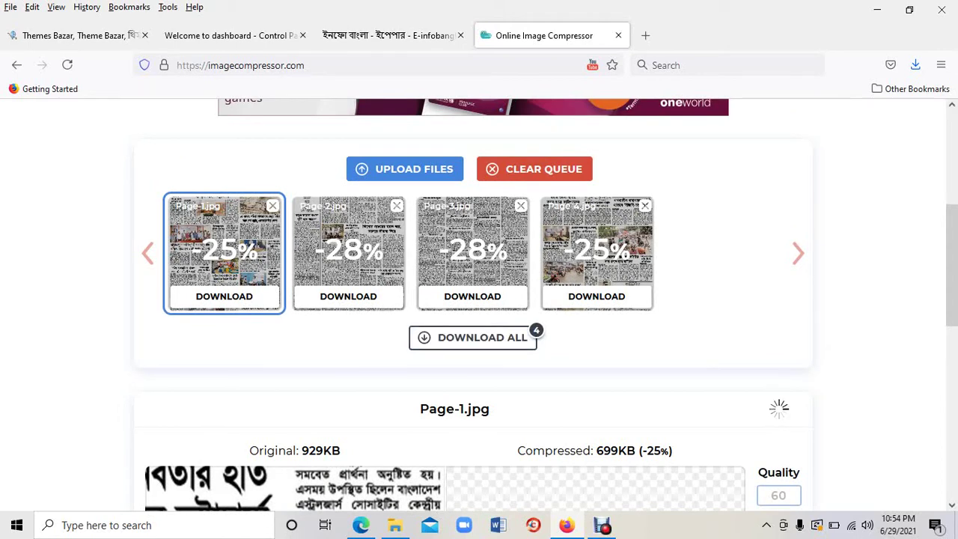
pyautogui.click(473, 337)
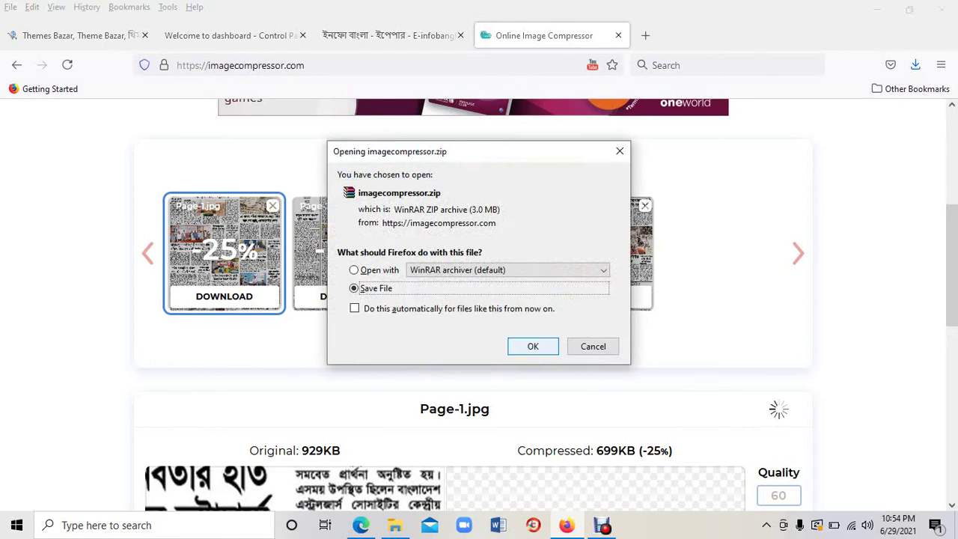
pyautogui.click(532, 345)
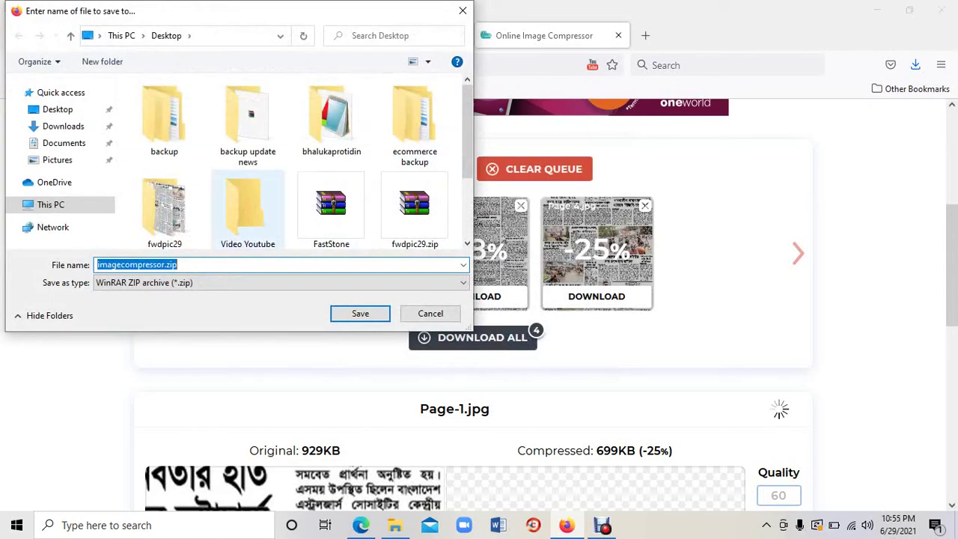
pyautogui.doubleClick(164, 196)
pyautogui.click(361, 313)
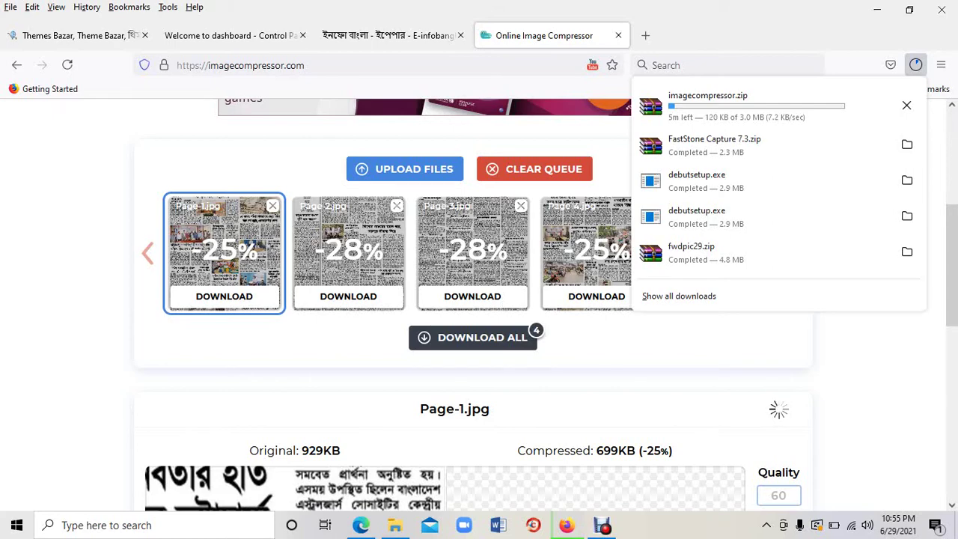
pyautogui.click(603, 526)
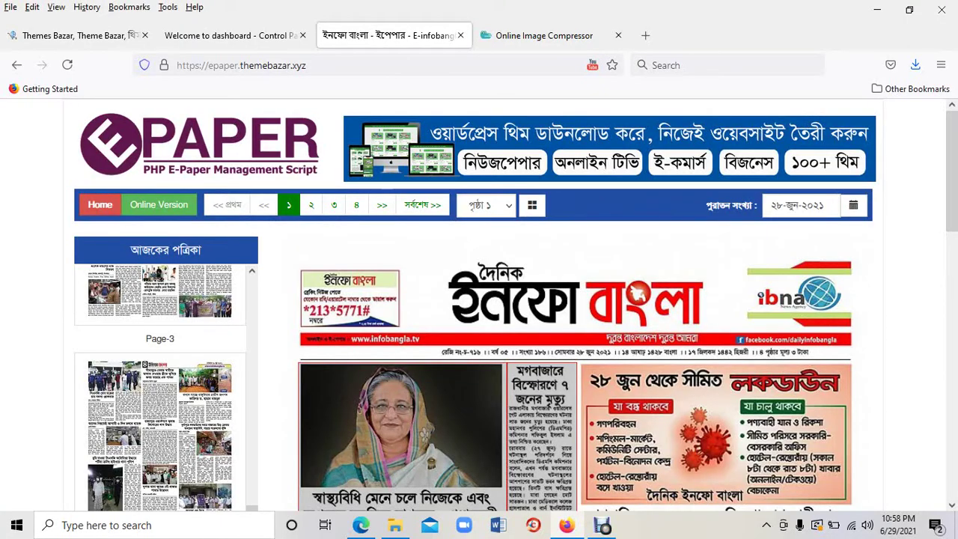
# - Open imagecompressor.zip in the fwdpic29 folder and extract Page-1-min.jpg to Page-4-min.jpg into that same folder
pyautogui.click(395, 525)
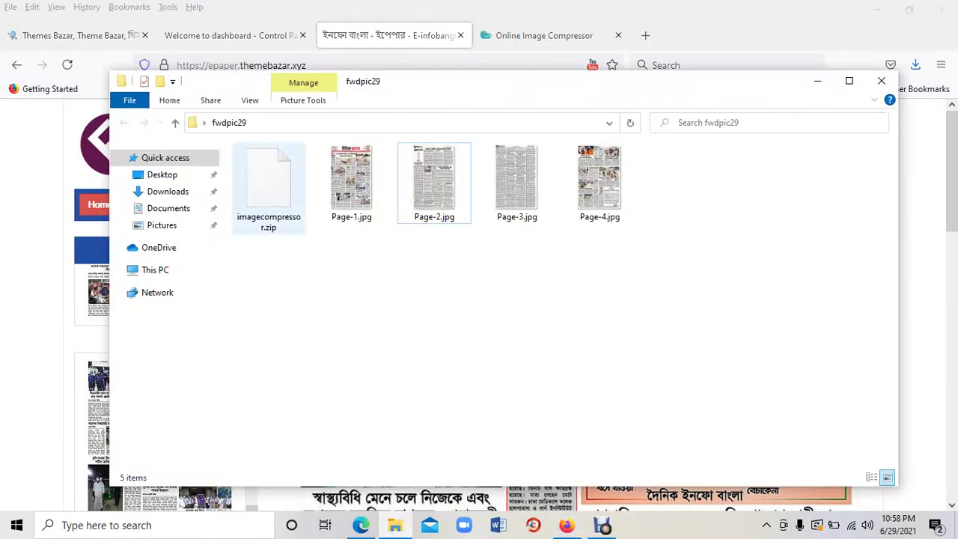
pyautogui.doubleClick(269, 187)
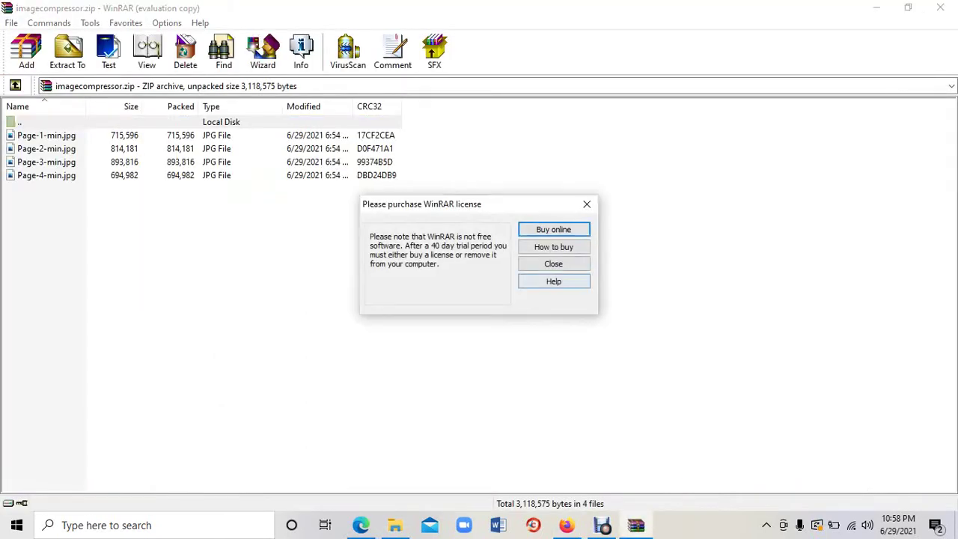
pyautogui.click(587, 204)
pyautogui.click(908, 8)
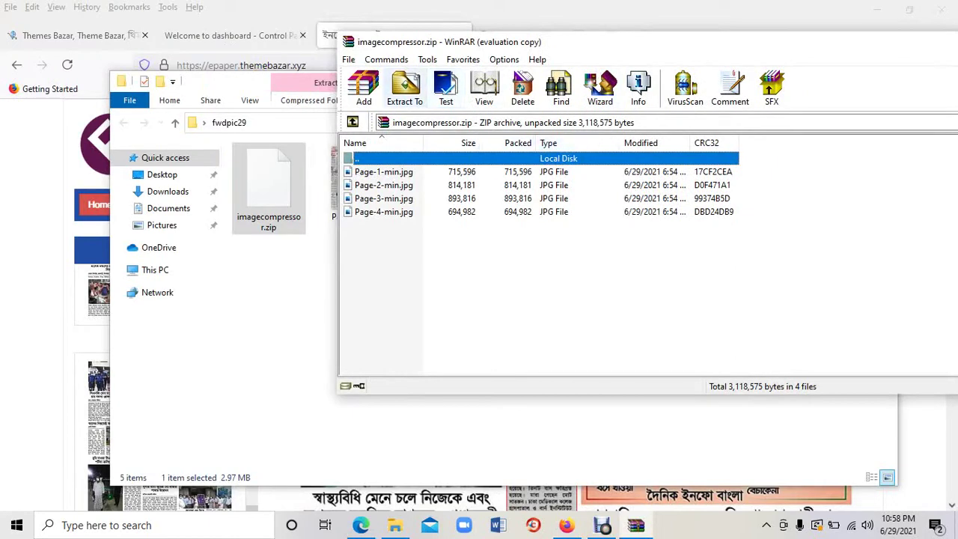
pyautogui.hotkey('ctrl', 'a')
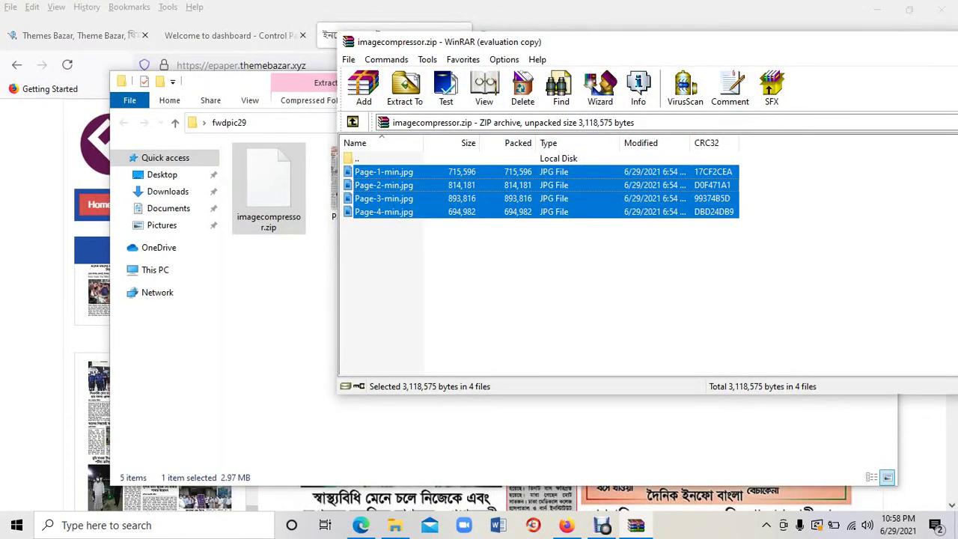
pyautogui.moveTo(384, 185); pyautogui.dragTo(299, 337)
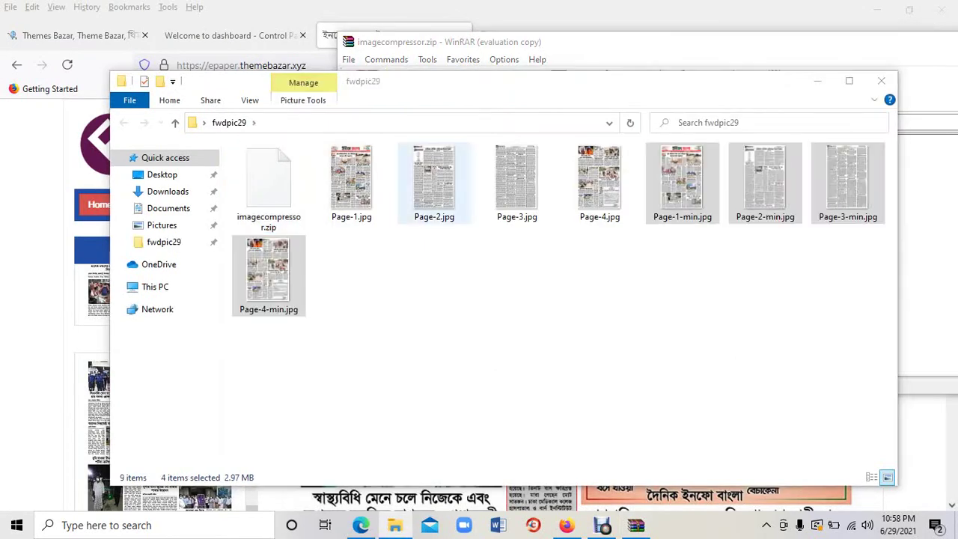
# - Delete the four uncompressed originals, Page-1.jpg to Page-4.jpg, from the fwdpic29 folder
pyautogui.click(351, 183)
pyautogui.click(600, 184)
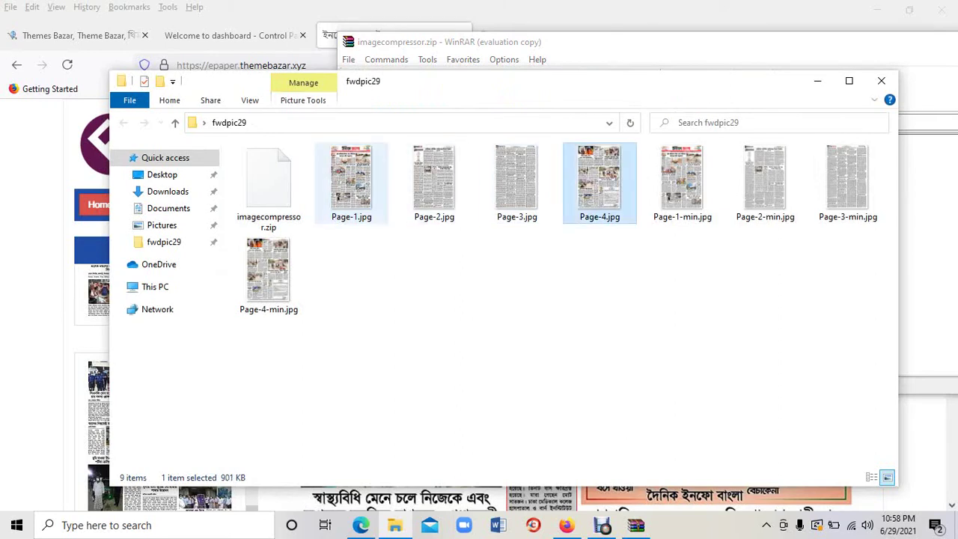
pyautogui.click(351, 184)
pyautogui.click(599, 184)
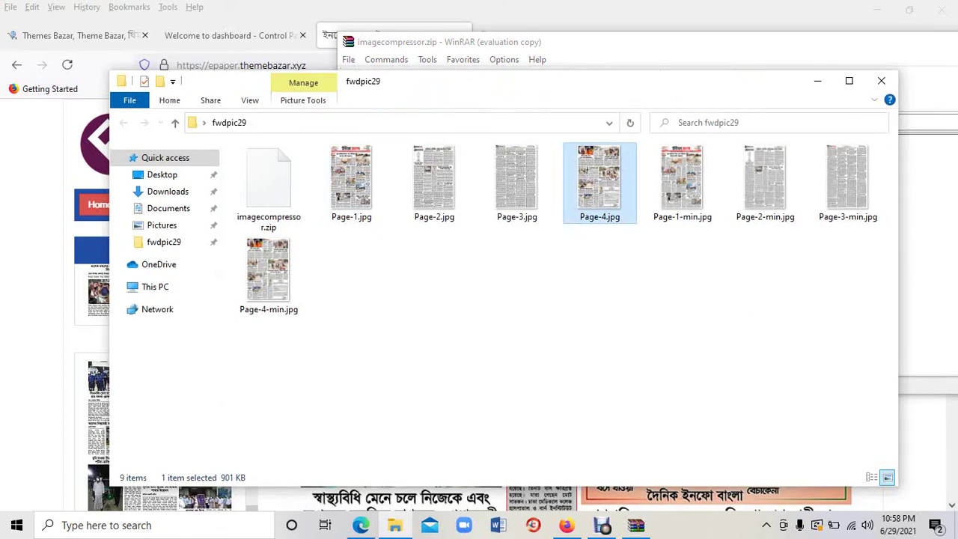
pyautogui.click(389, 262)
pyautogui.moveTo(318, 139); pyautogui.dragTo(608, 197)
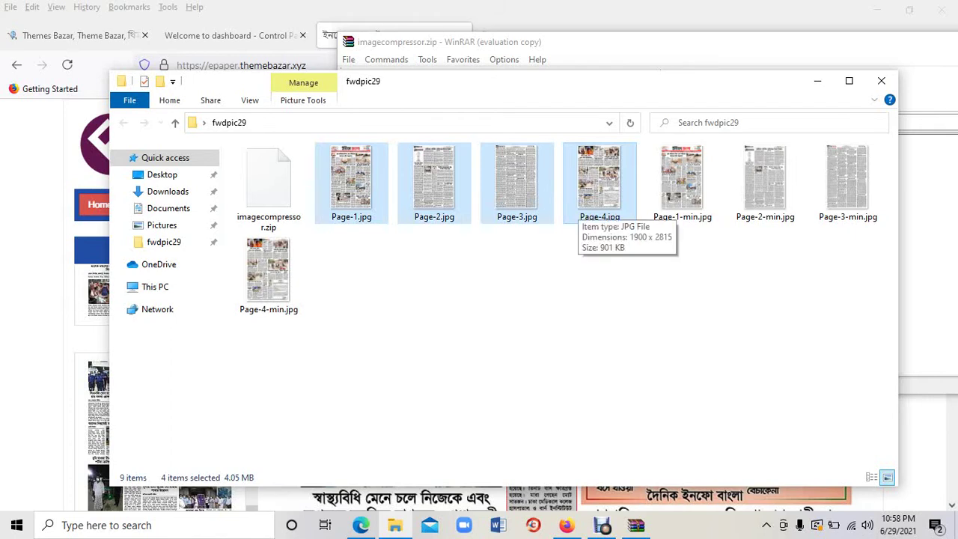
pyautogui.press('Delete')
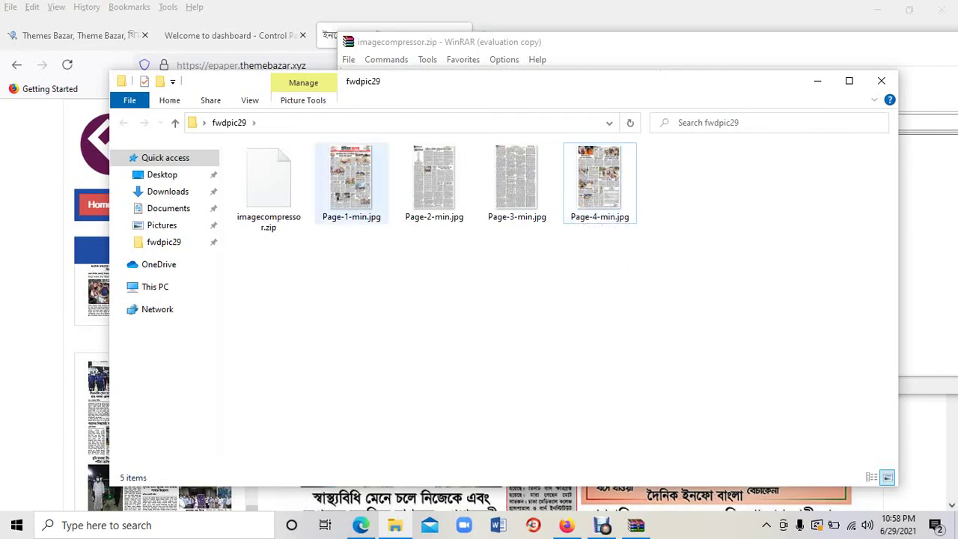
# - Open the compressed Page-1-min.jpg, examine its text and photo quality up close, and close the viewer
pyautogui.click(352, 183)
pyautogui.click(435, 183)
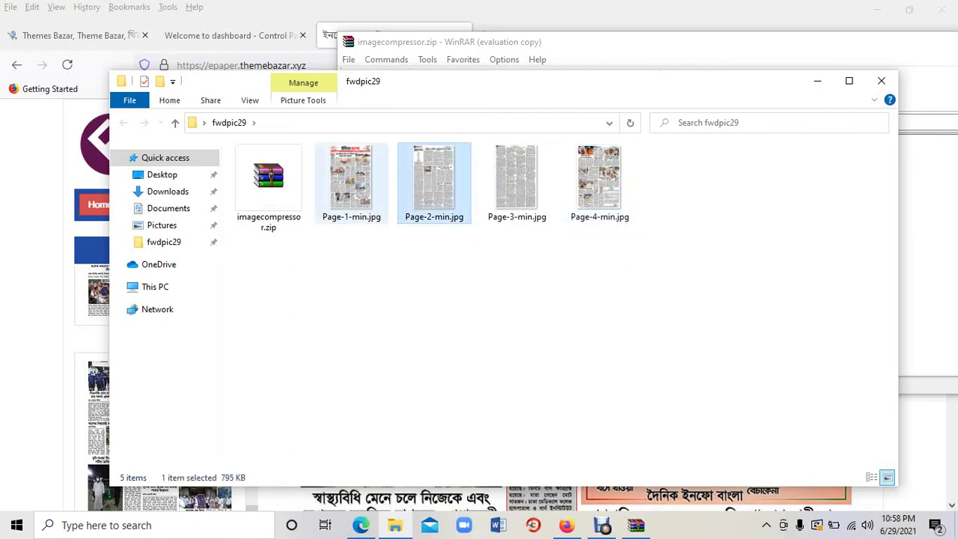
pyautogui.doubleClick(352, 183)
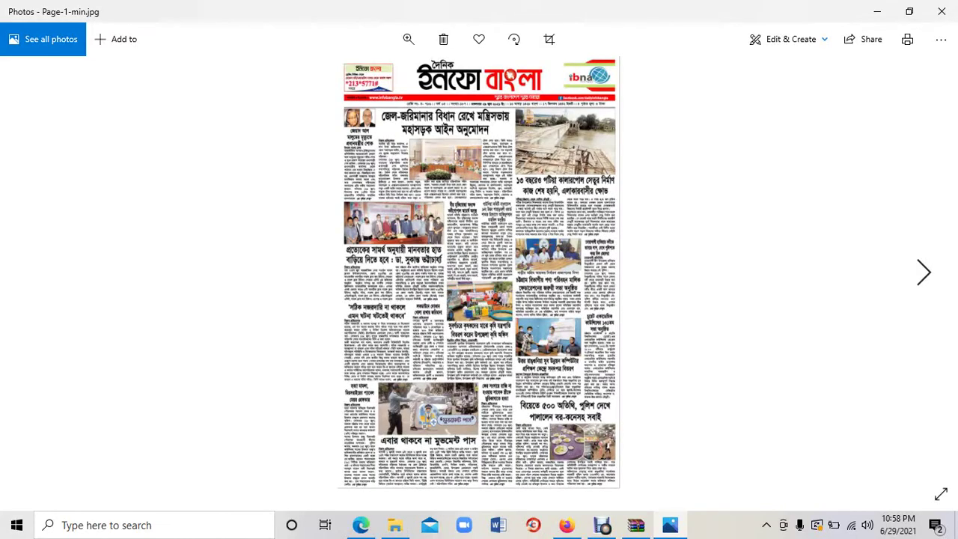
pyautogui.scroll(6, 535, 257)
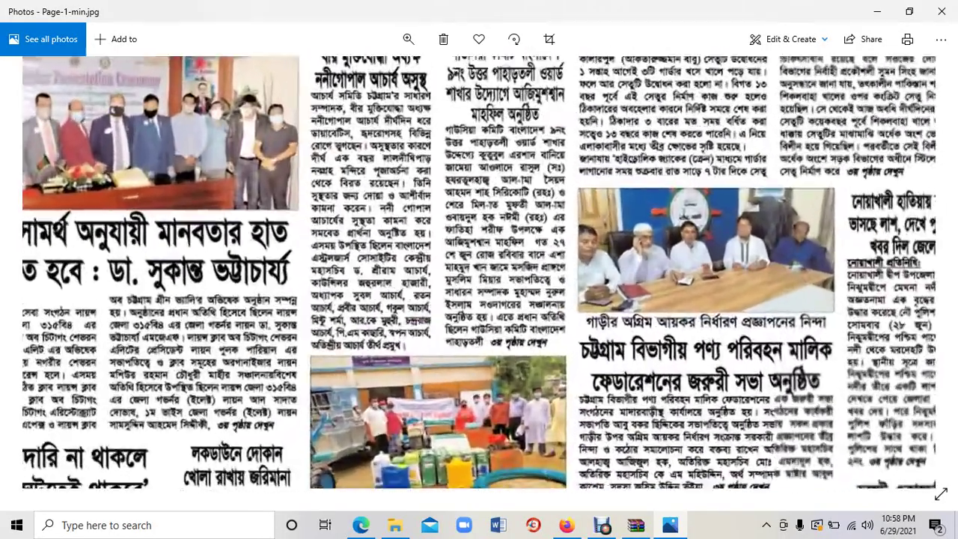
pyautogui.scroll(-4, 479, 272)
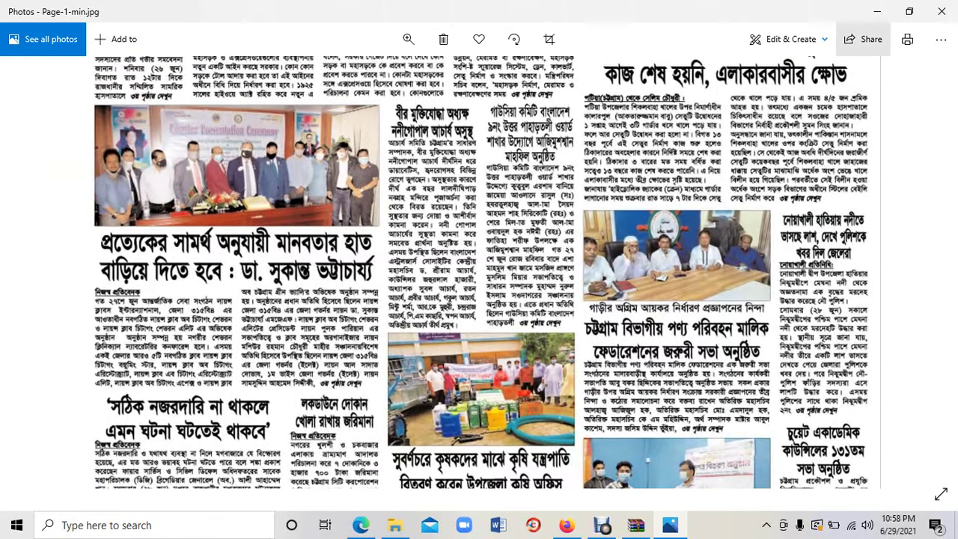
pyautogui.click(942, 11)
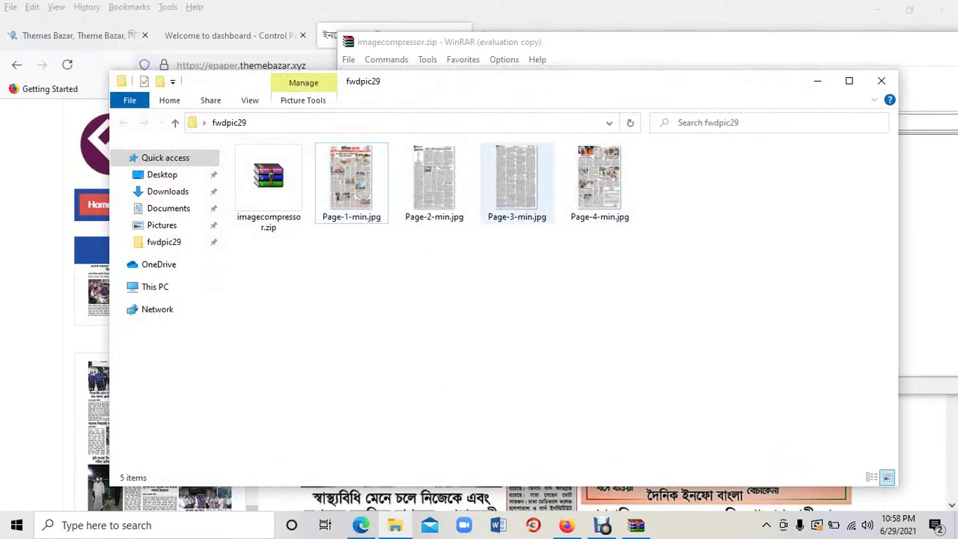
pyautogui.click(516, 184)
pyautogui.click(352, 183)
pyautogui.click(434, 183)
pyautogui.click(426, 262)
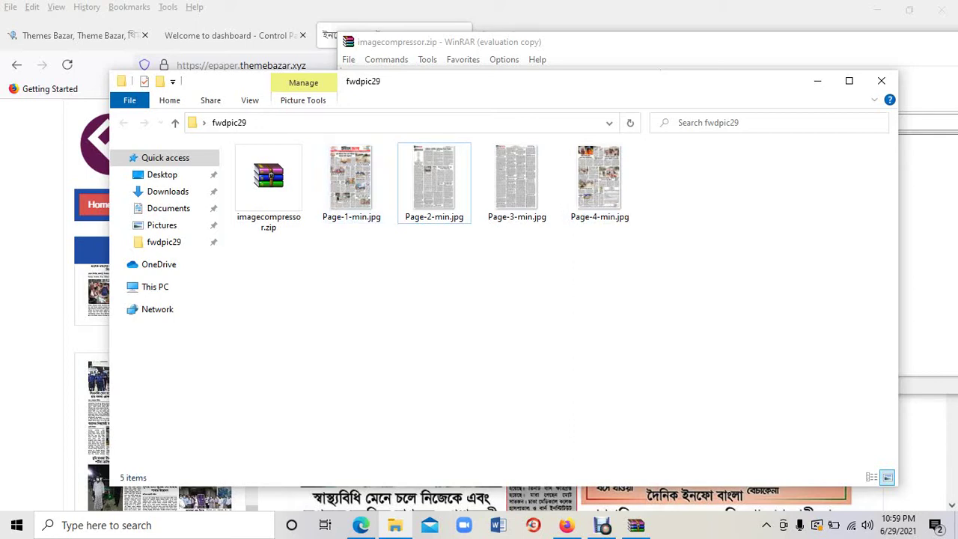
# - Close the WinRAR archive window and minimize the fwdpic29 folder to return to the e-paper site in Firefox
pyautogui.moveTo(567, 525)
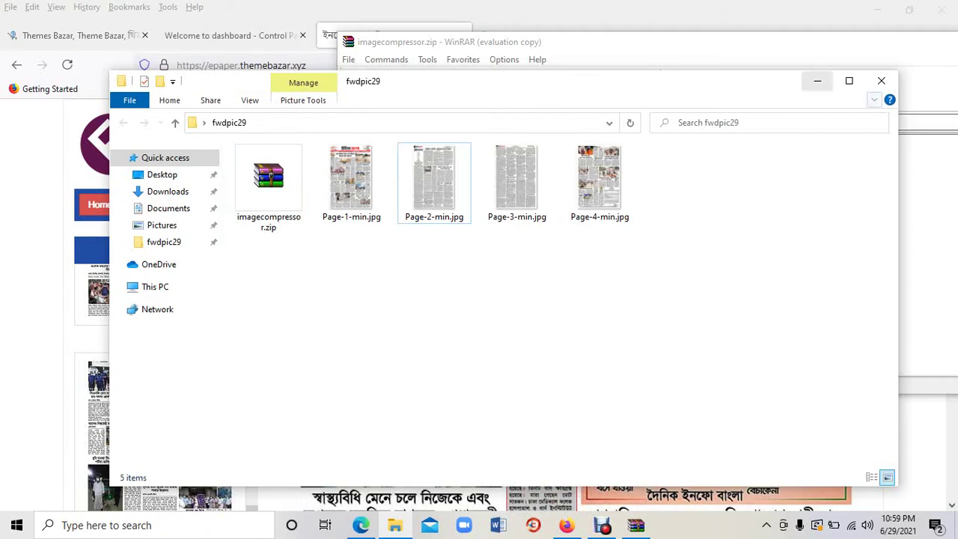
pyautogui.moveTo(771, 43); pyautogui.dragTo(612, 45)
pyautogui.click(869, 44)
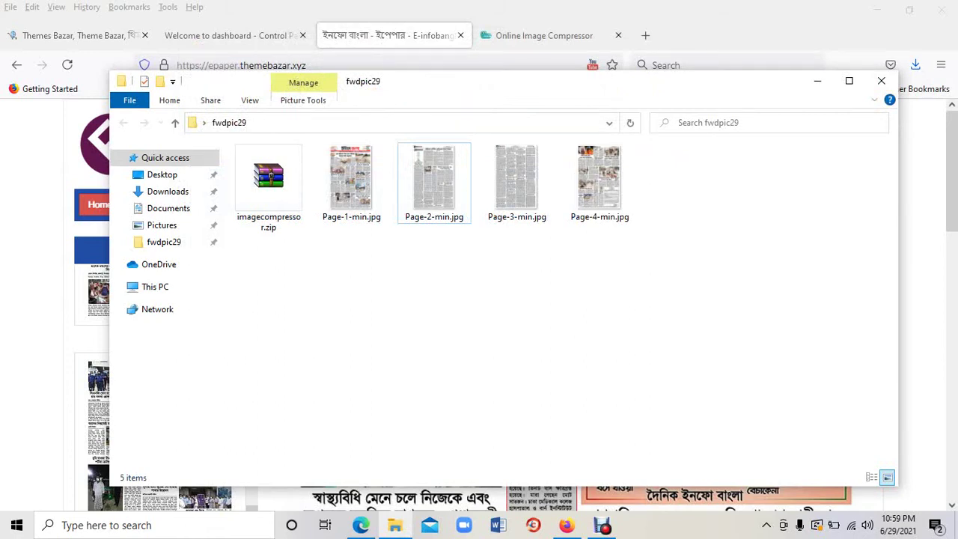
pyautogui.click(817, 81)
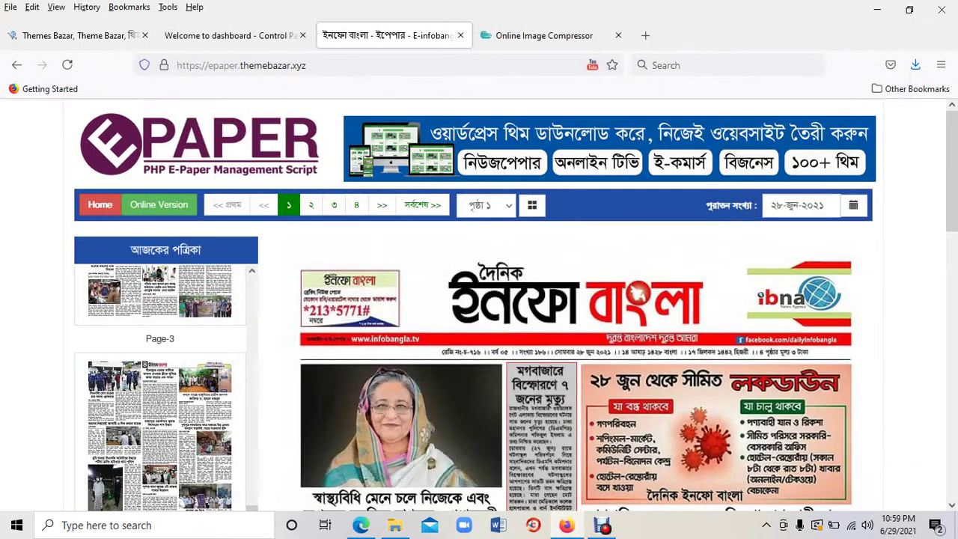
# - Go to the Edition Manager in the e-paper control panel and start a new edition
pyautogui.click(231, 36)
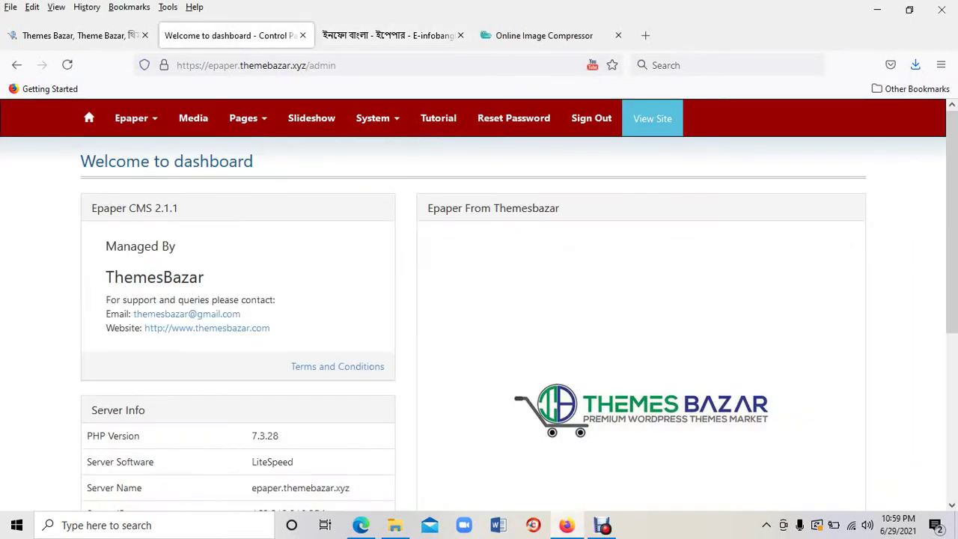
pyautogui.click(133, 117)
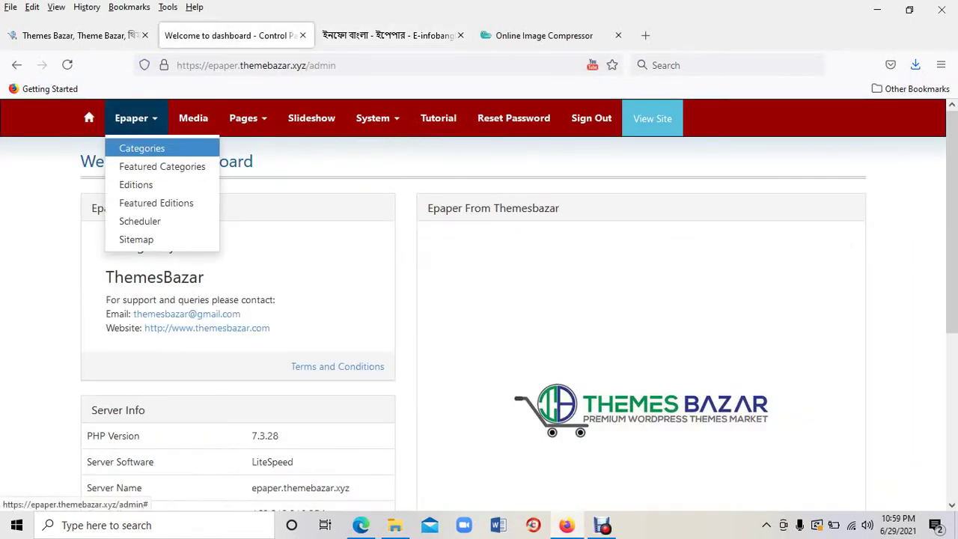
pyautogui.click(137, 184)
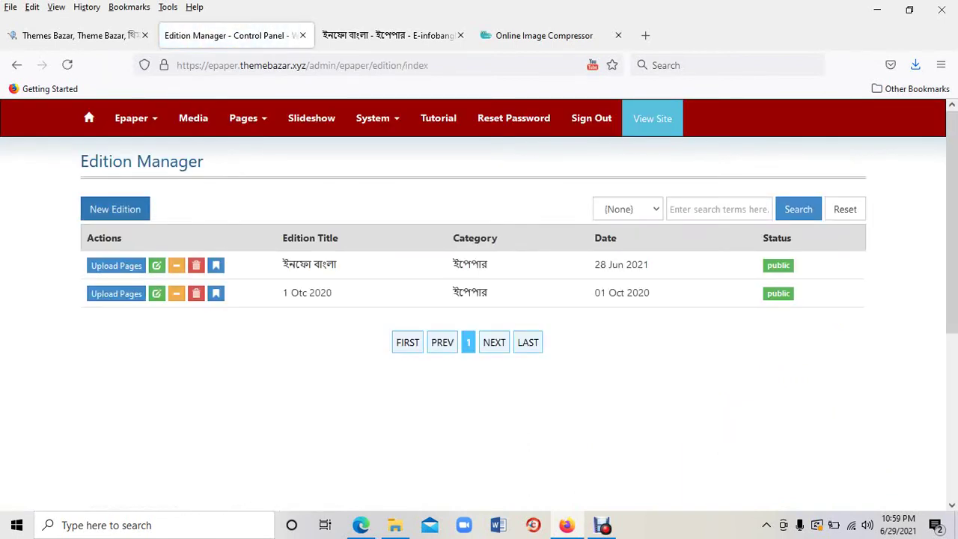
pyautogui.click(120, 210)
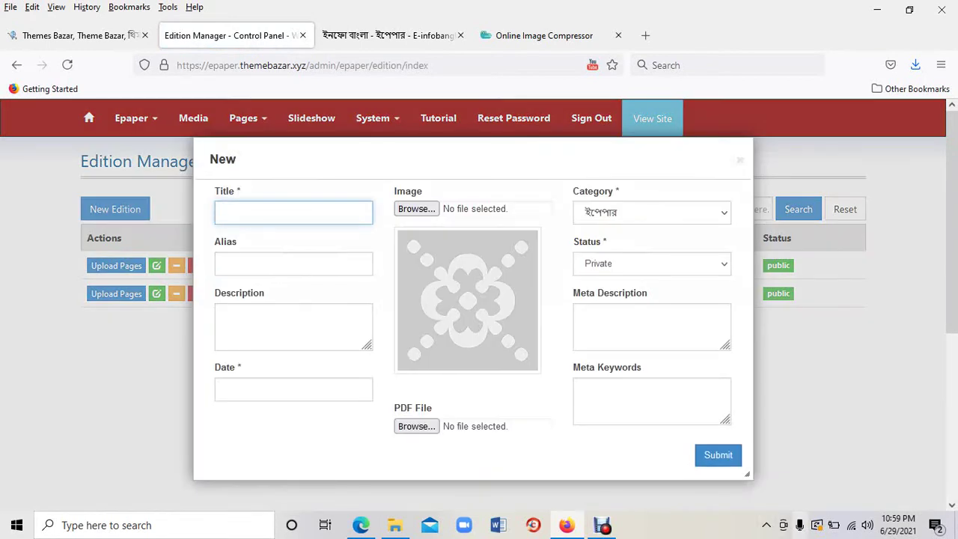
# - Switch the Bangla keyboard input to Unicode and enter ইনফো বাংলা as the new edition's title
pyautogui.click(766, 525)
pyautogui.rightClick(795, 470)
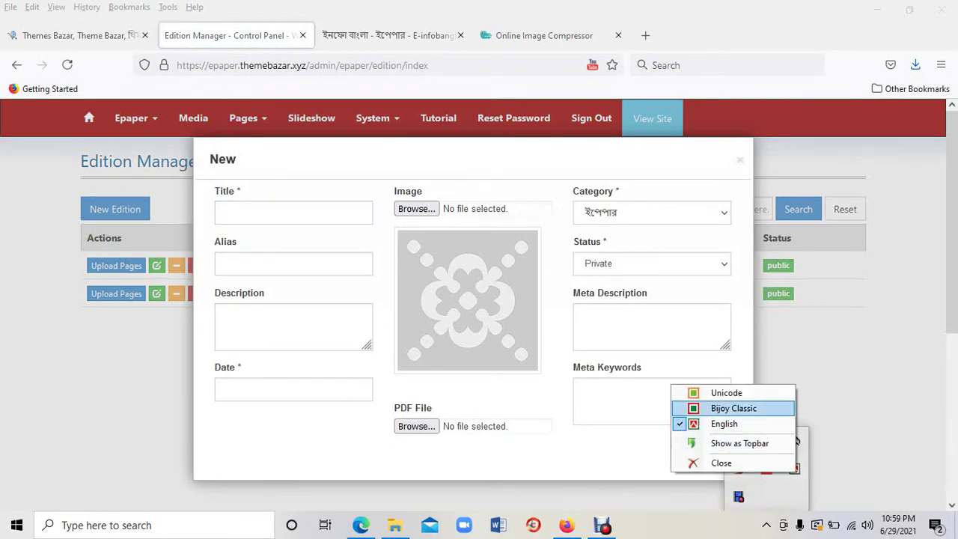
pyautogui.click(727, 393)
pyautogui.click(294, 213)
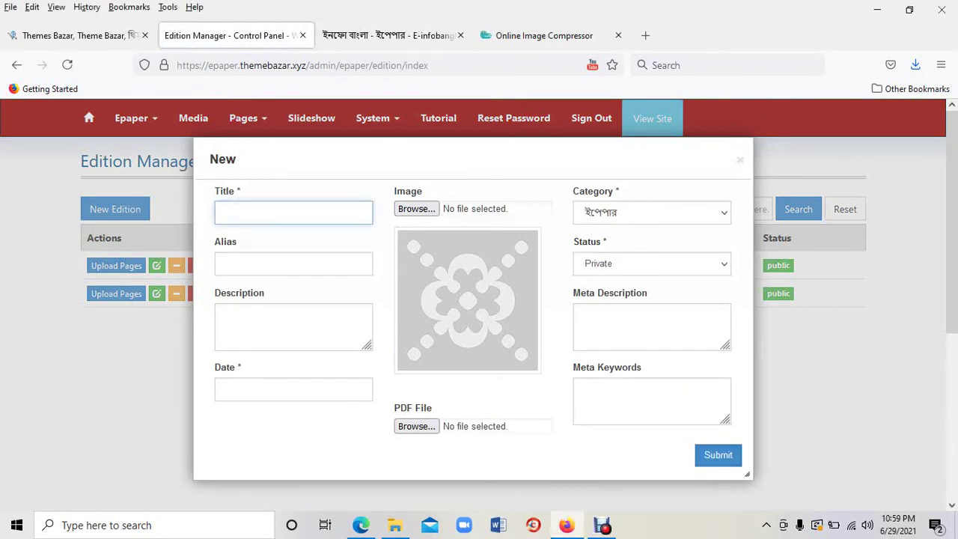
pyautogui.write('ইনফো বাংলা')
# - Set the new edition's date to 29 Jun 2021 and its status to Public, and submit it
pyautogui.click(294, 389)
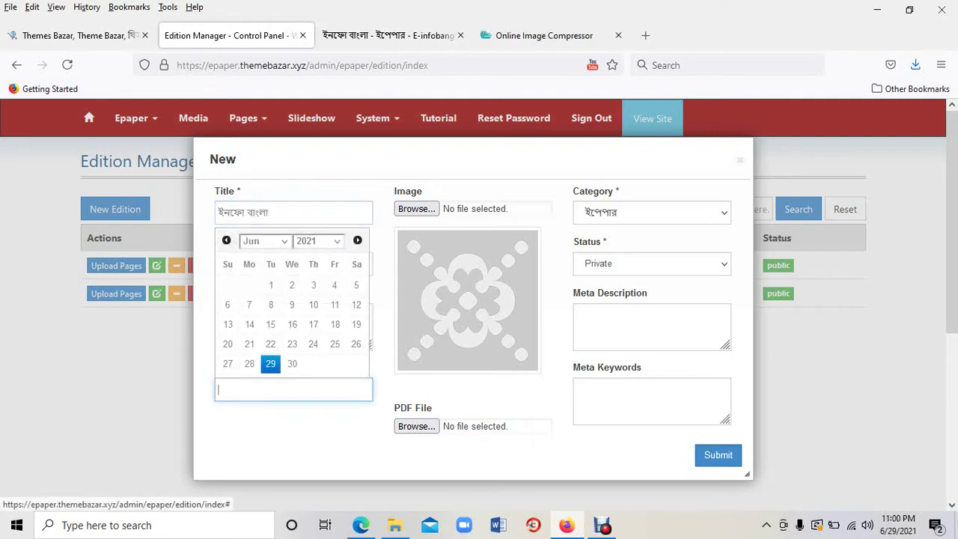
pyautogui.click(270, 363)
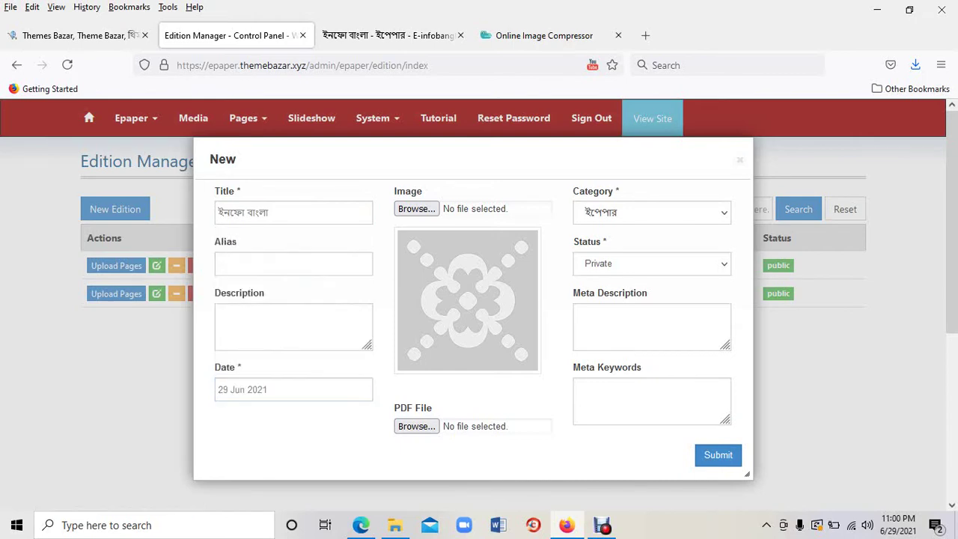
pyautogui.click(651, 264)
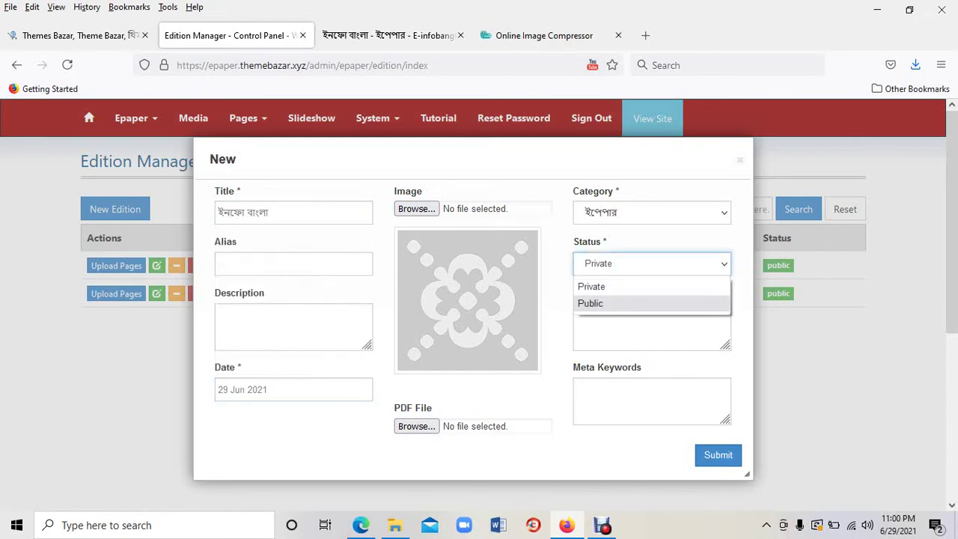
pyautogui.click(629, 304)
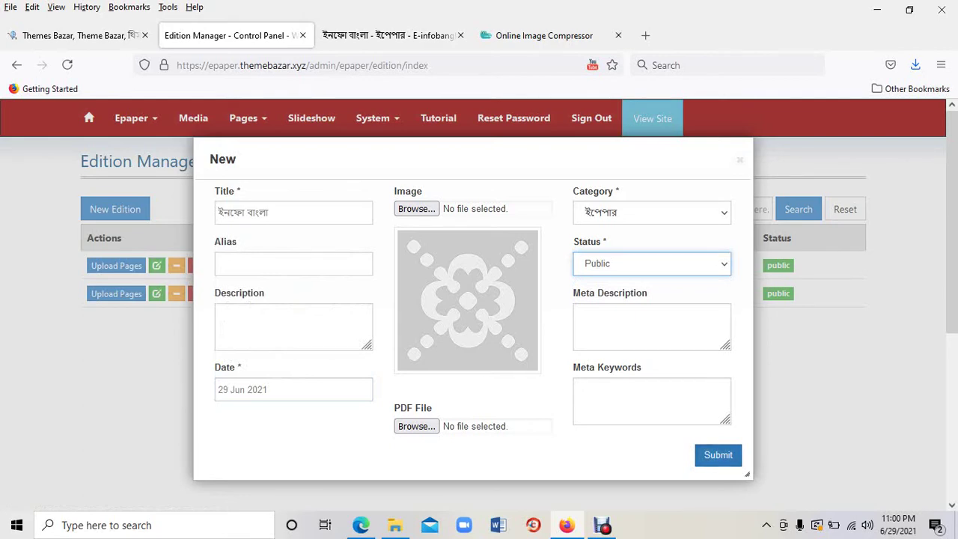
pyautogui.click(718, 456)
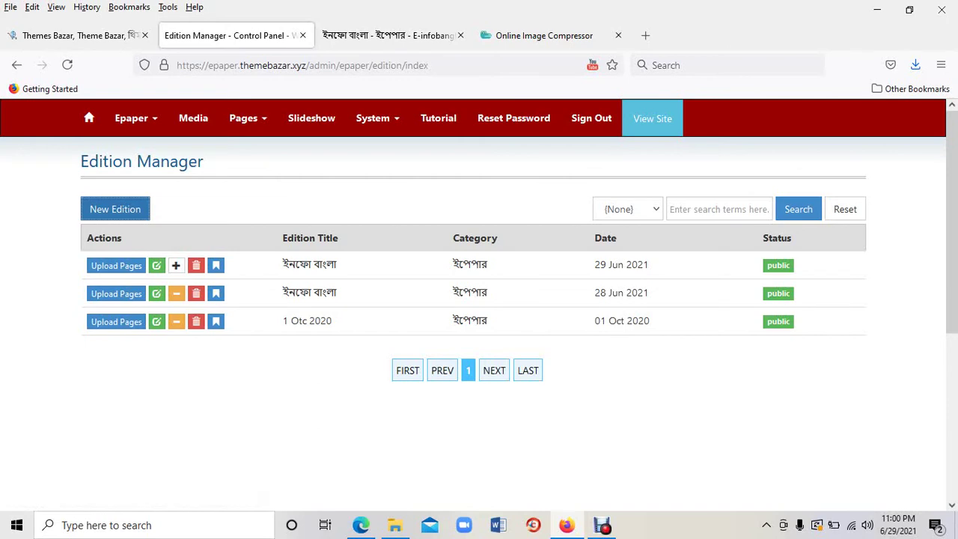
# - Reload the public e-paper home page, and send the 29 Jun 2021 edition to the frontpage from the Edition Manager
pyautogui.click(390, 36)
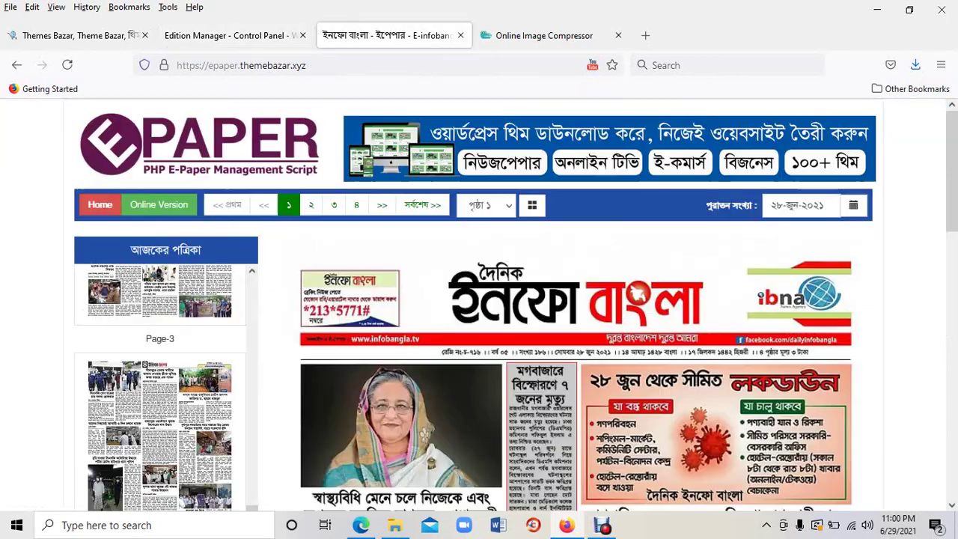
pyautogui.click(199, 146)
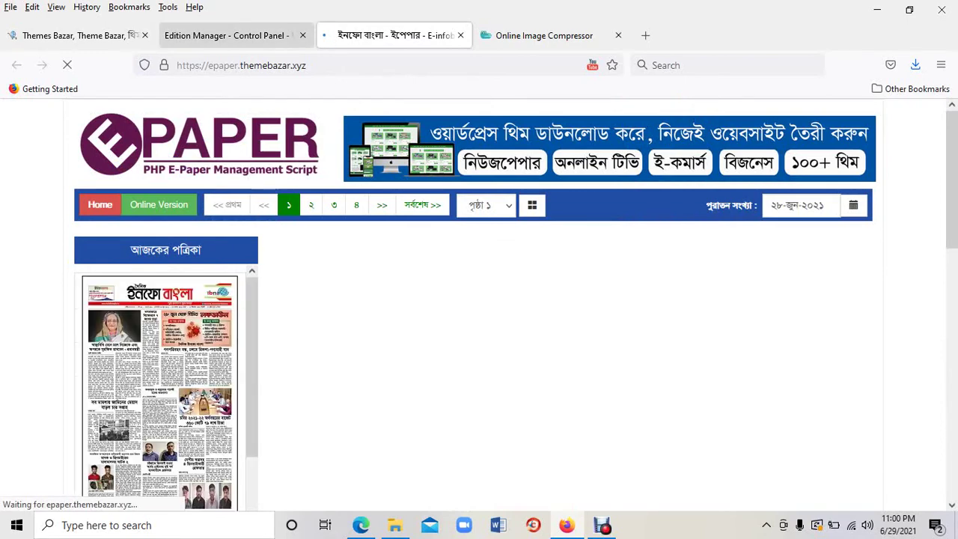
pyautogui.click(229, 35)
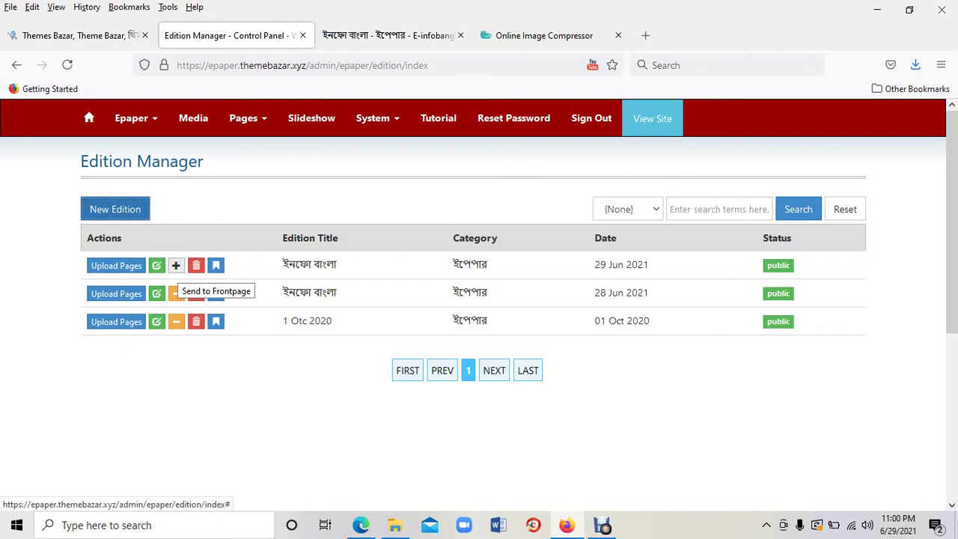
pyautogui.click(176, 265)
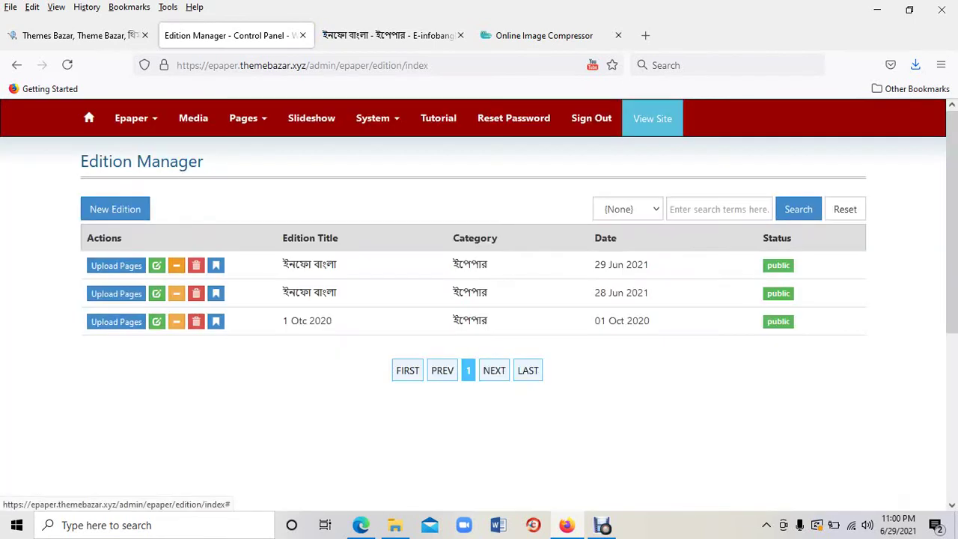
# - Check the public home page again after the frontpage change and return to the Edition Manager
pyautogui.click(389, 35)
pyautogui.click(197, 145)
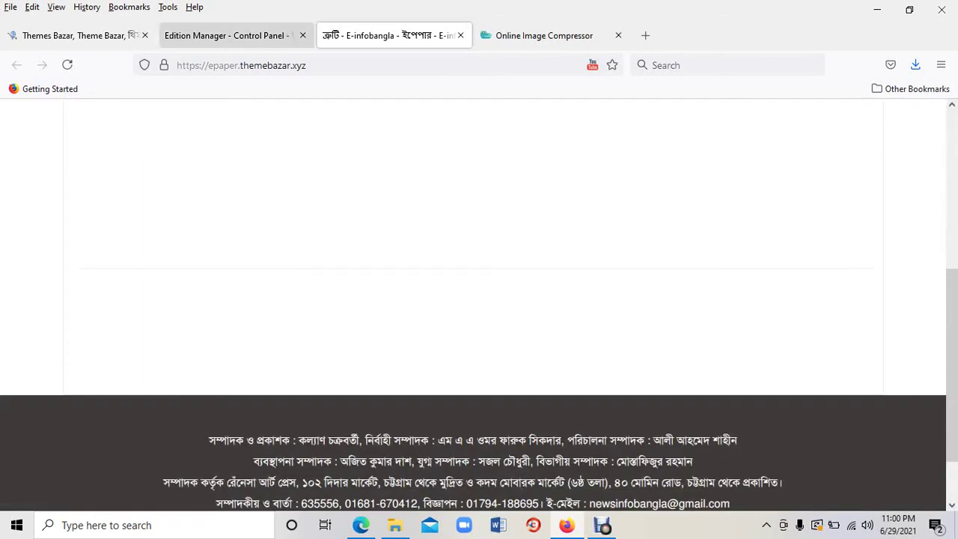
pyautogui.click(225, 35)
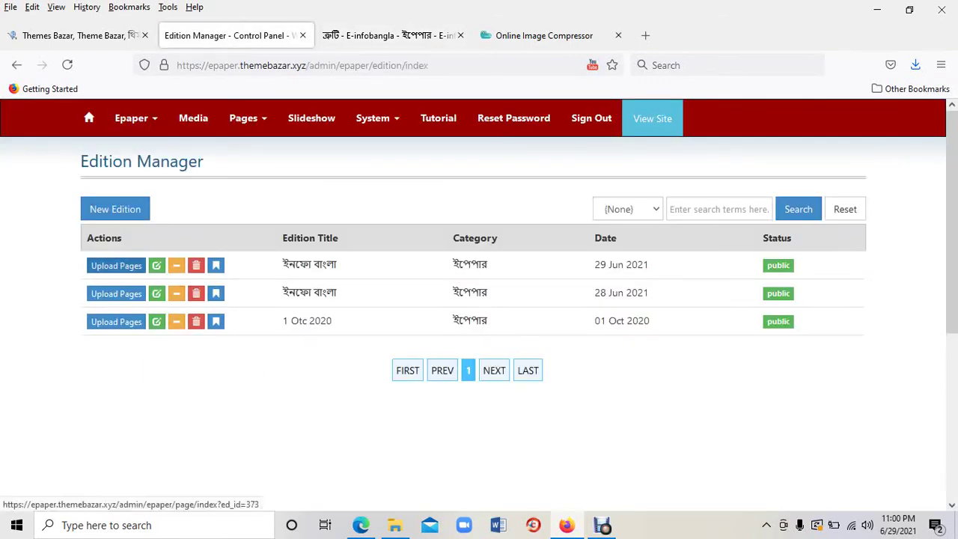
# - Upload Page-1-min.jpg through Page-4-min.jpg from the fwdpic29 desktop folder as pages of the 29 Jun 2021 edition
pyautogui.click(116, 265)
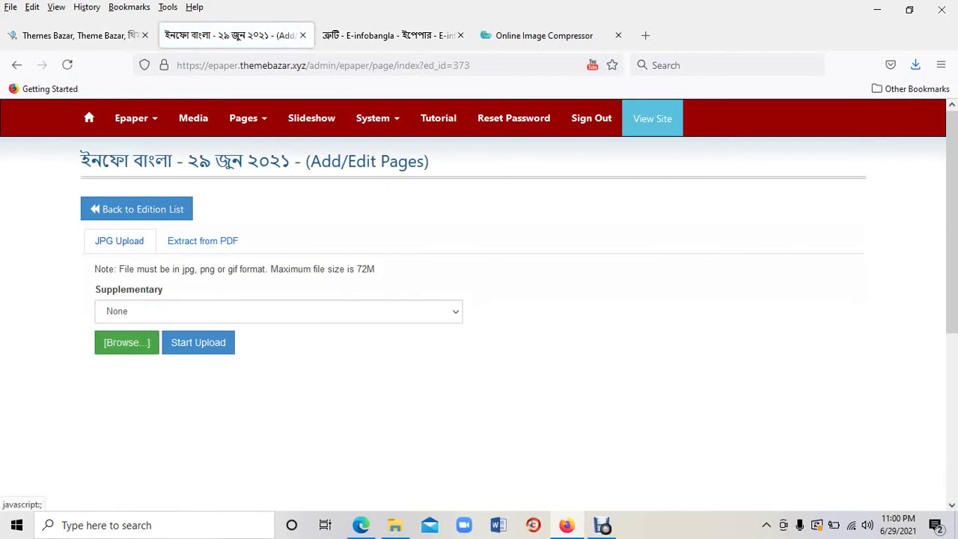
pyautogui.click(126, 343)
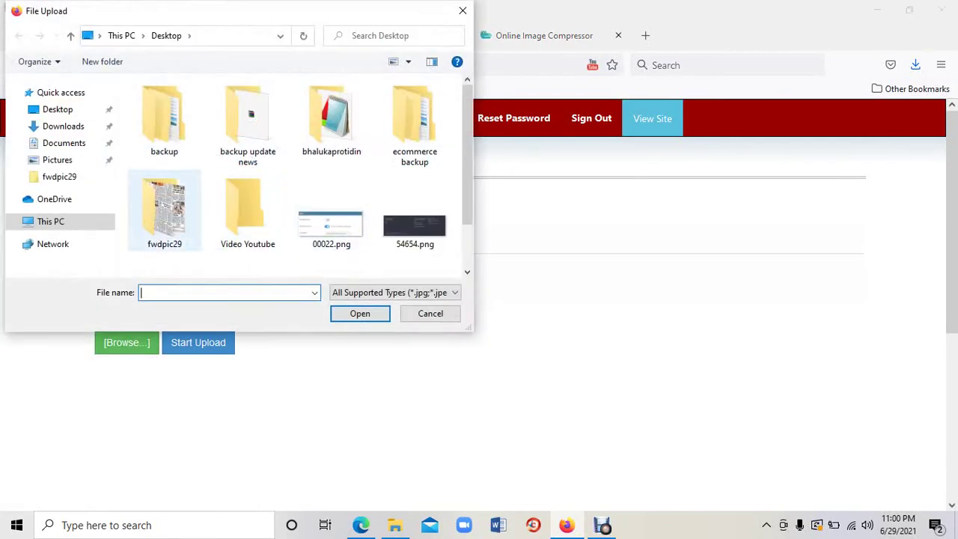
pyautogui.doubleClick(164, 210)
pyautogui.moveTo(445, 200); pyautogui.dragTo(135, 113)
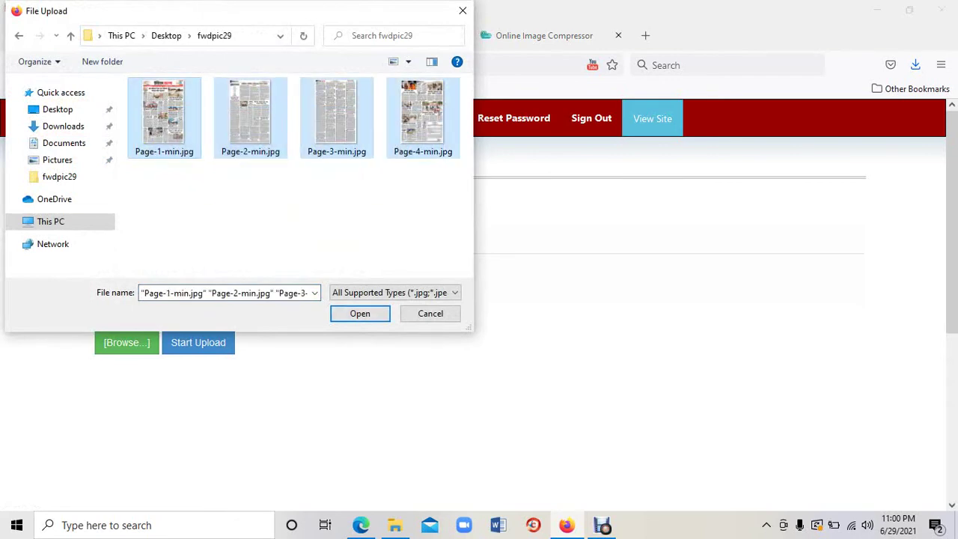
pyautogui.click(360, 313)
pyautogui.scroll(-5, 479, 299)
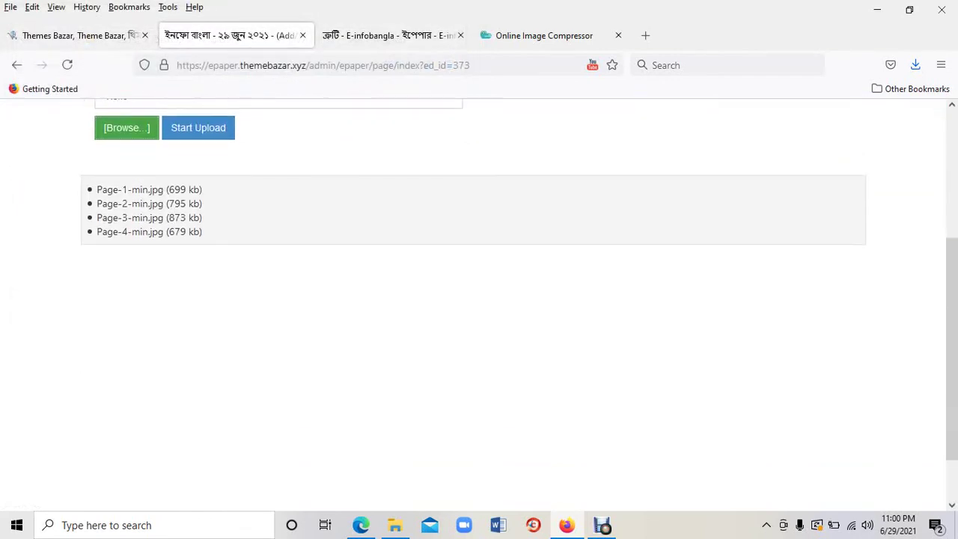
pyautogui.scroll(3, 198, 271)
pyautogui.click(198, 271)
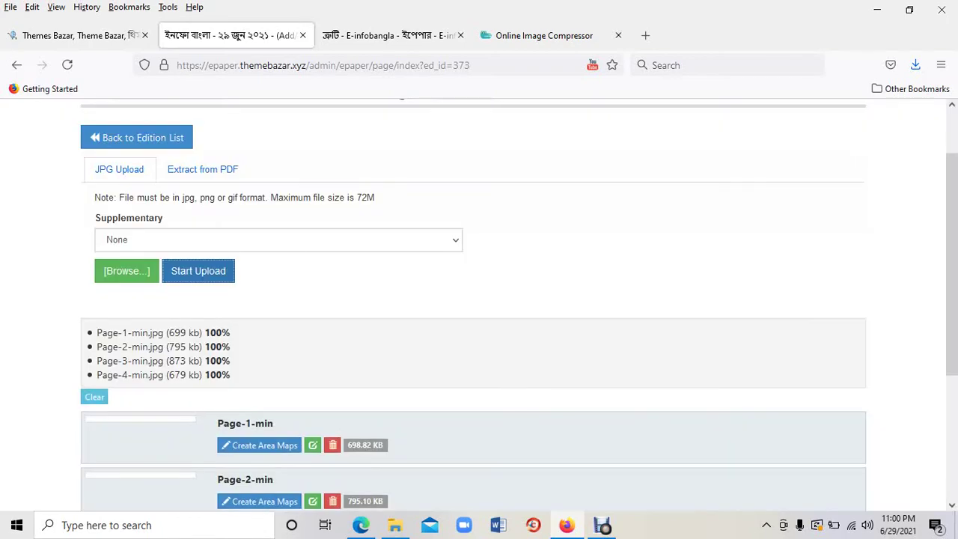
# - Refresh the public e-paper site and look over the front page of the 29 Jun 2021 edition
pyautogui.click(388, 35)
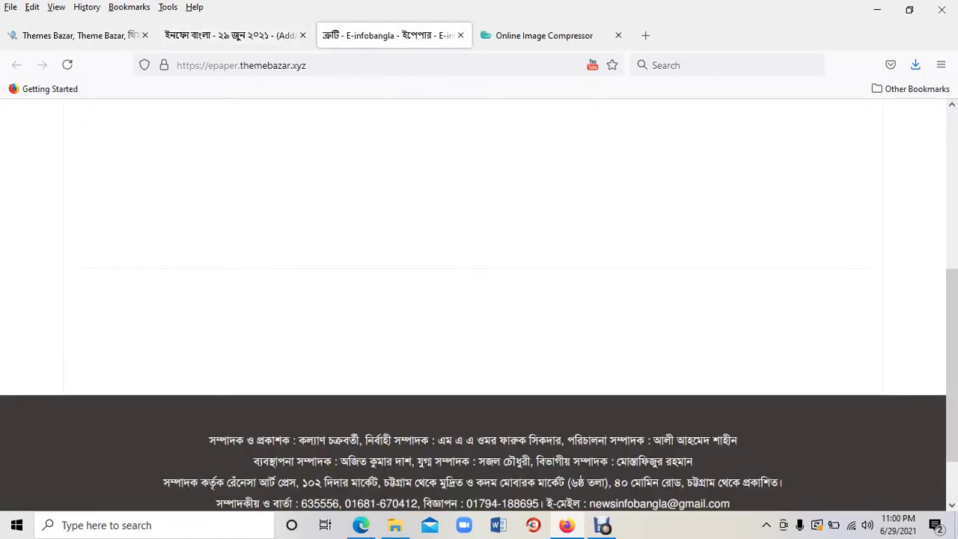
pyautogui.click(67, 66)
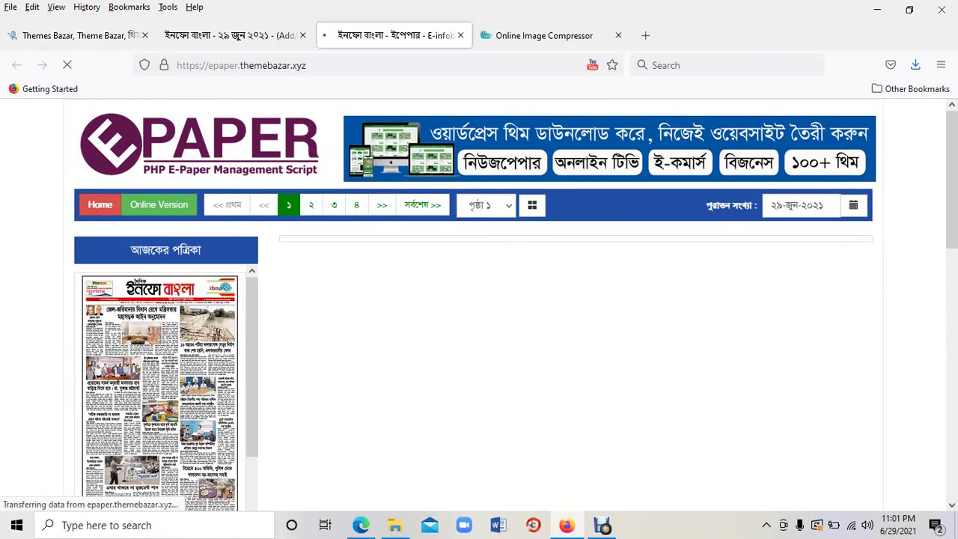
pyautogui.scroll(-10, 479, 299)
pyautogui.scroll(8, 479, 300)
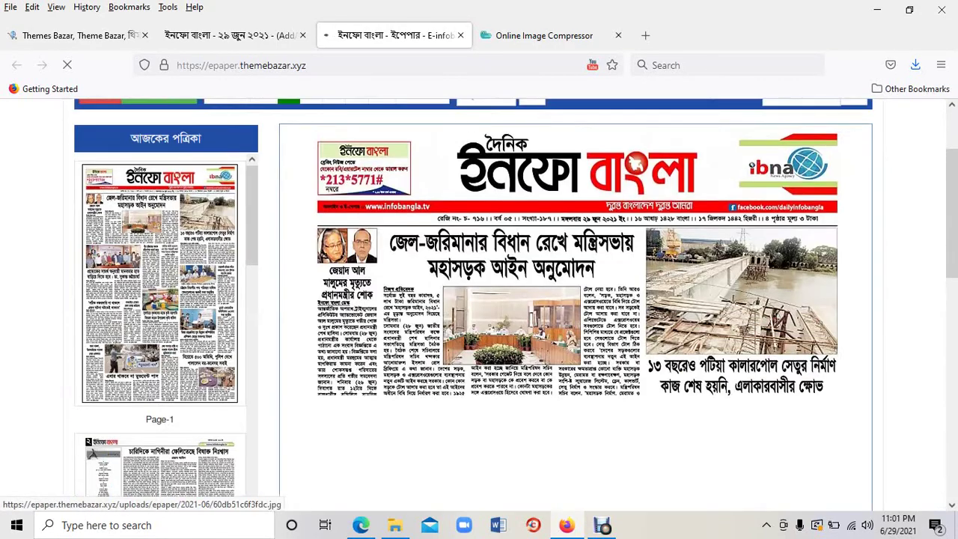
pyautogui.scroll(-5, 479, 300)
pyautogui.scroll(-4, 576, 299)
pyautogui.scroll(8, 577, 300)
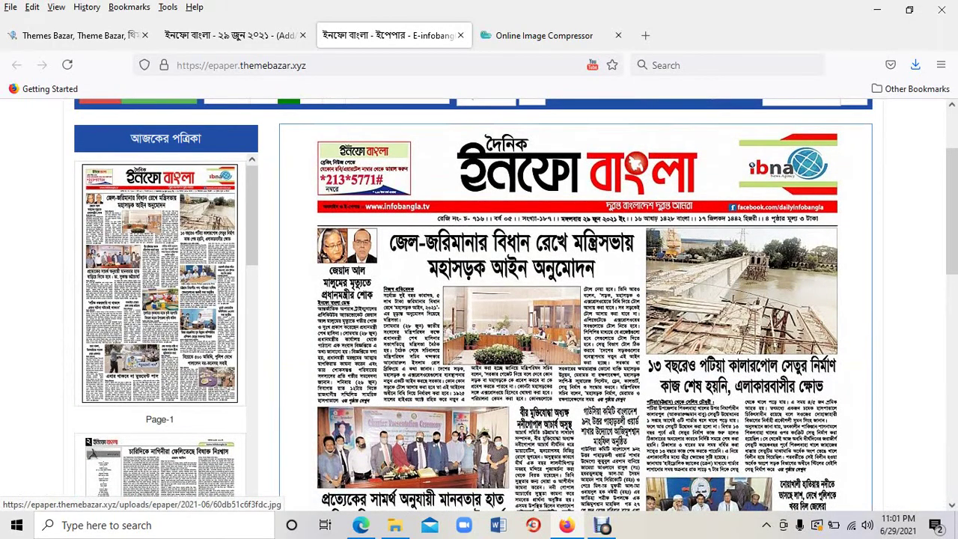
# - Open the area map editor for Page-1-min from the edition's page list and look over the page image
pyautogui.click(229, 35)
pyautogui.scroll(2, 479, 300)
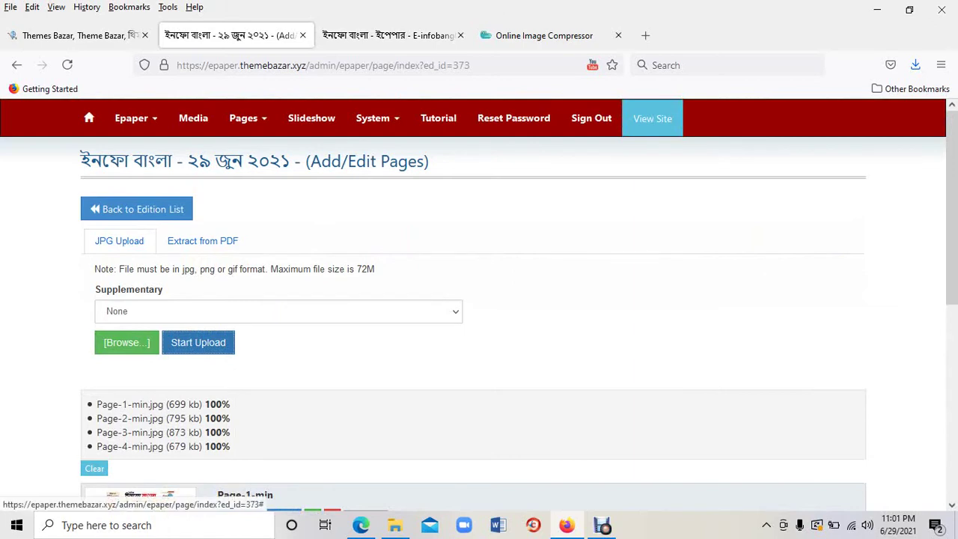
pyautogui.scroll(-3, 474, 299)
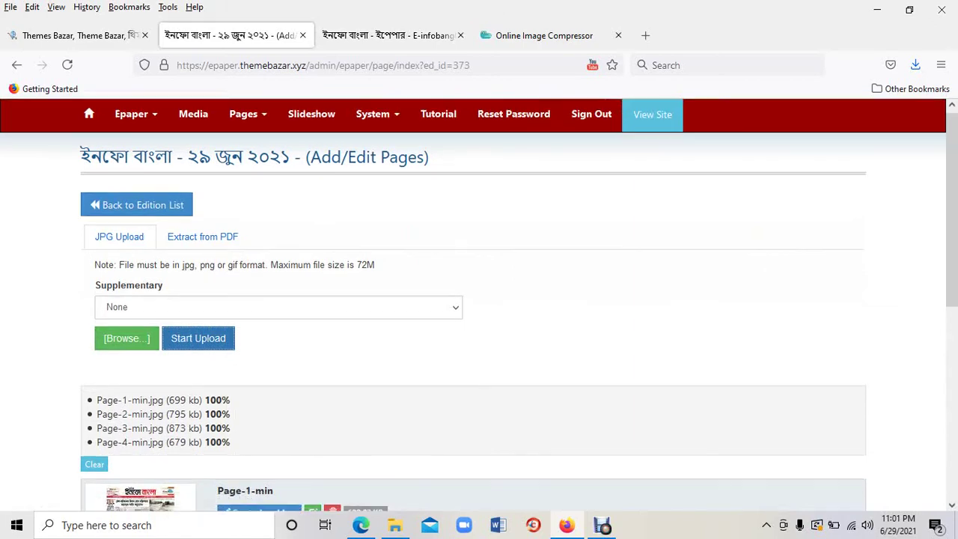
pyautogui.scroll(-2, 479, 305)
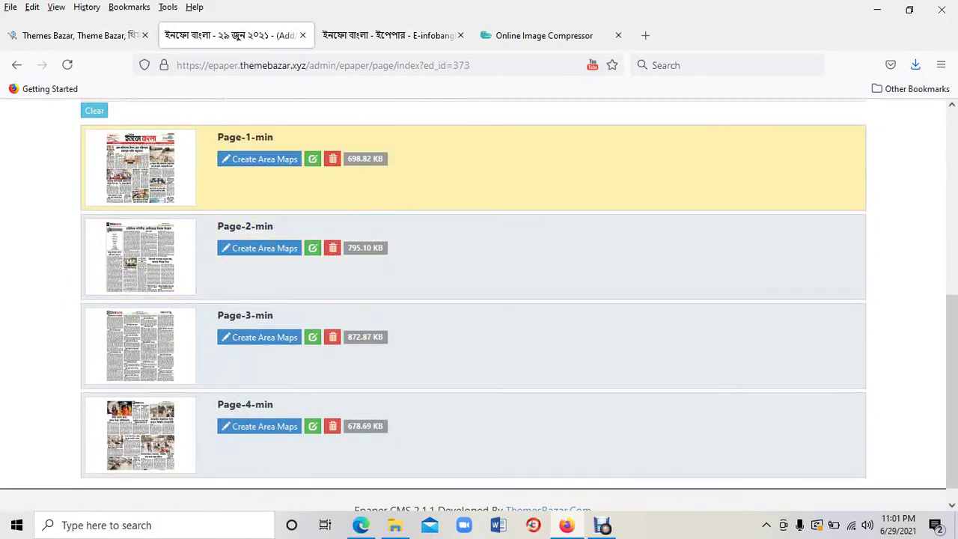
pyautogui.click(260, 159)
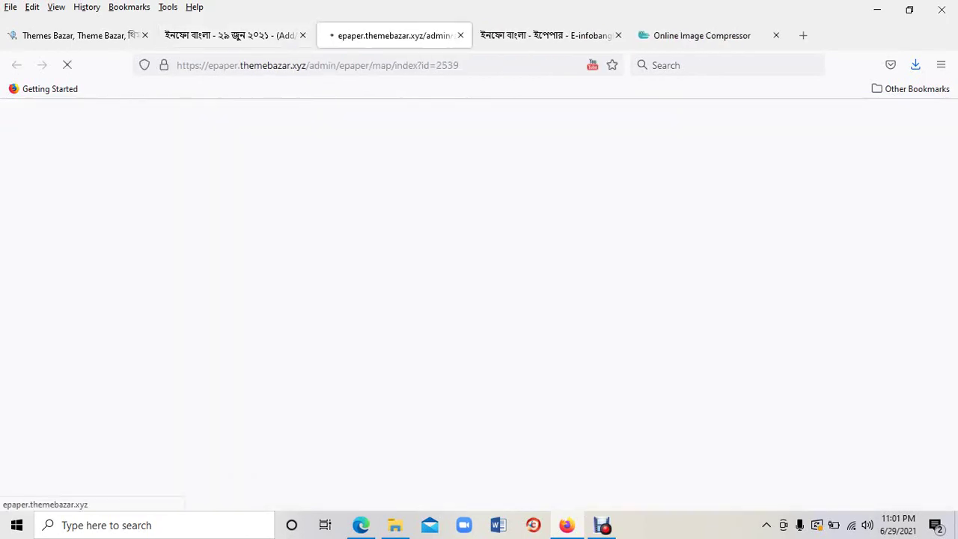
pyautogui.scroll(-6, 479, 305)
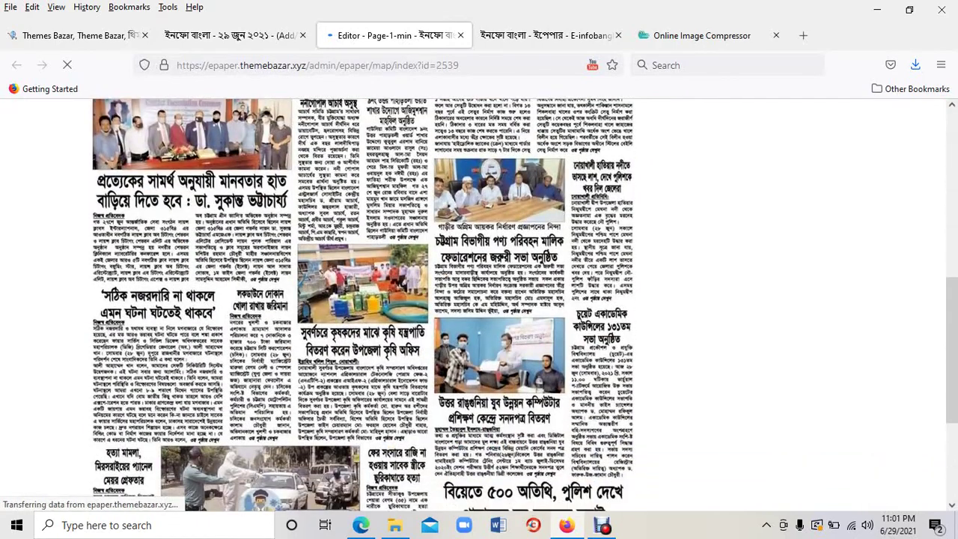
pyautogui.scroll(3, 479, 306)
pyautogui.scroll(-3, 479, 306)
pyautogui.scroll(3, 479, 305)
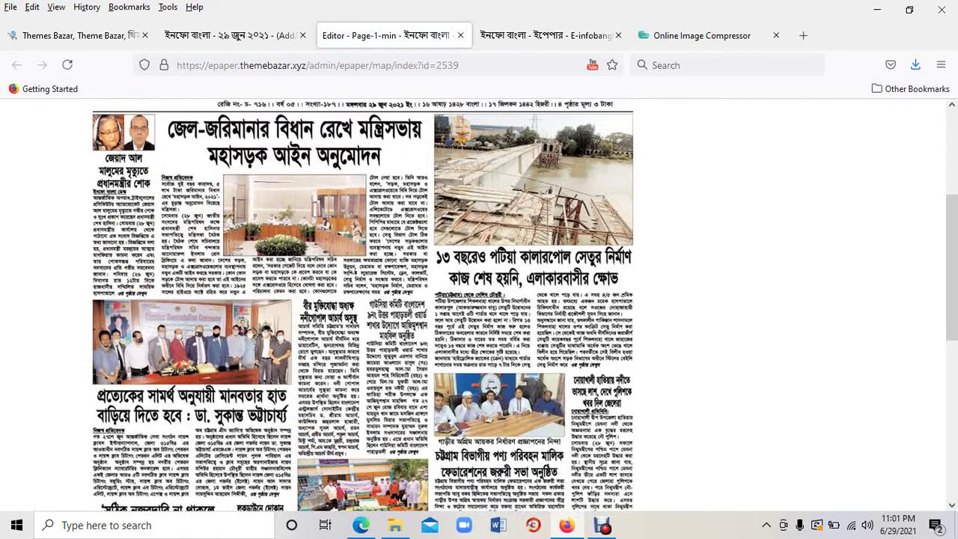
pyautogui.scroll(-5, 479, 306)
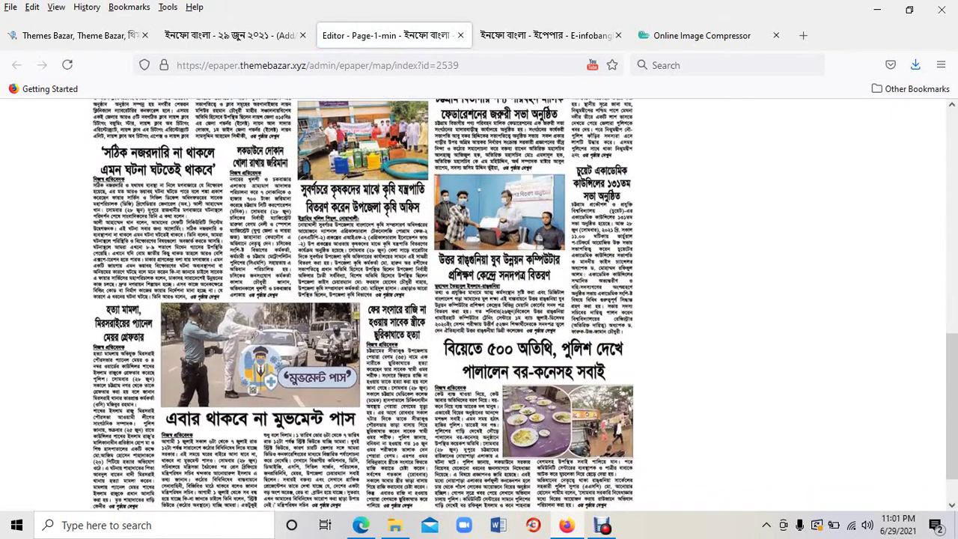
# - Open the area map editor for Page-3-min as well, and return to the Page-1-min editor to examine its articles
pyautogui.click(234, 35)
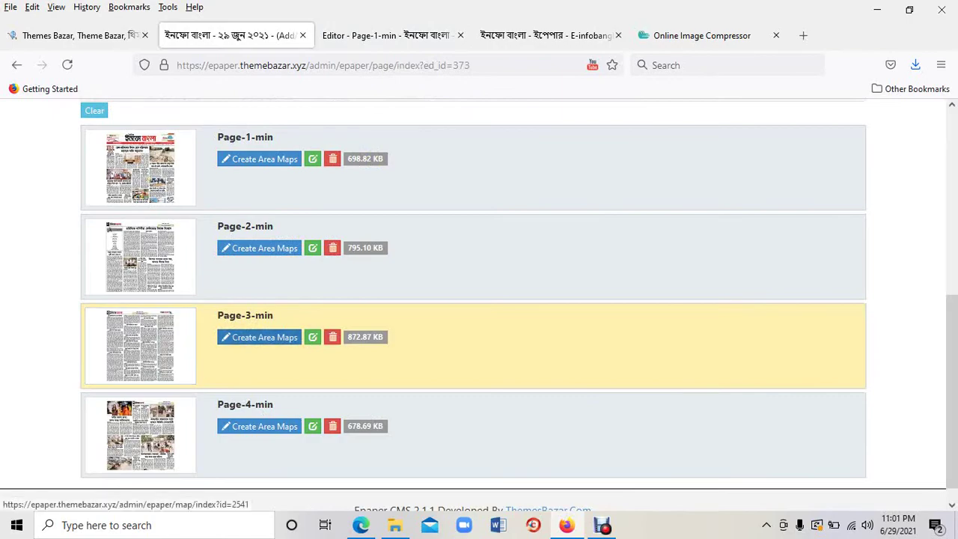
pyautogui.click(262, 337)
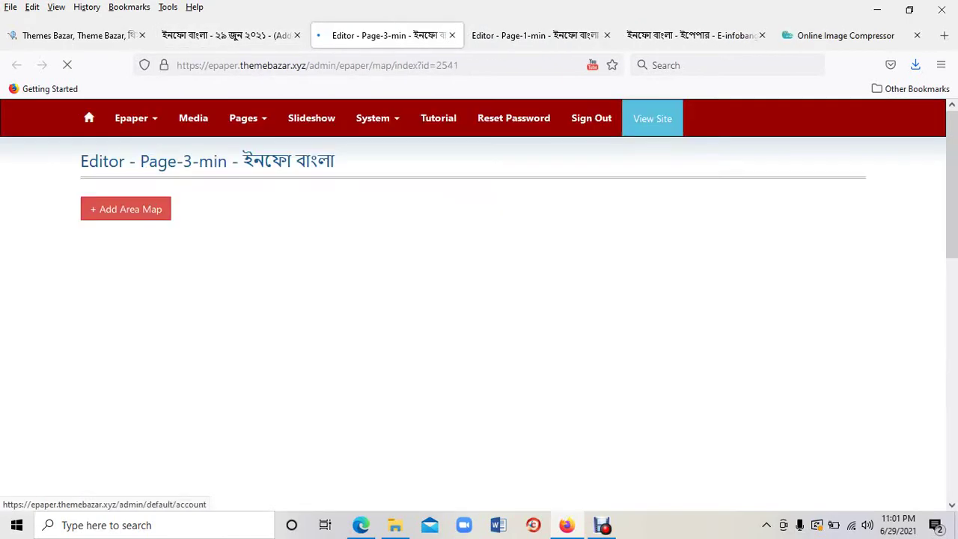
pyautogui.click(536, 35)
pyautogui.scroll(3, 479, 305)
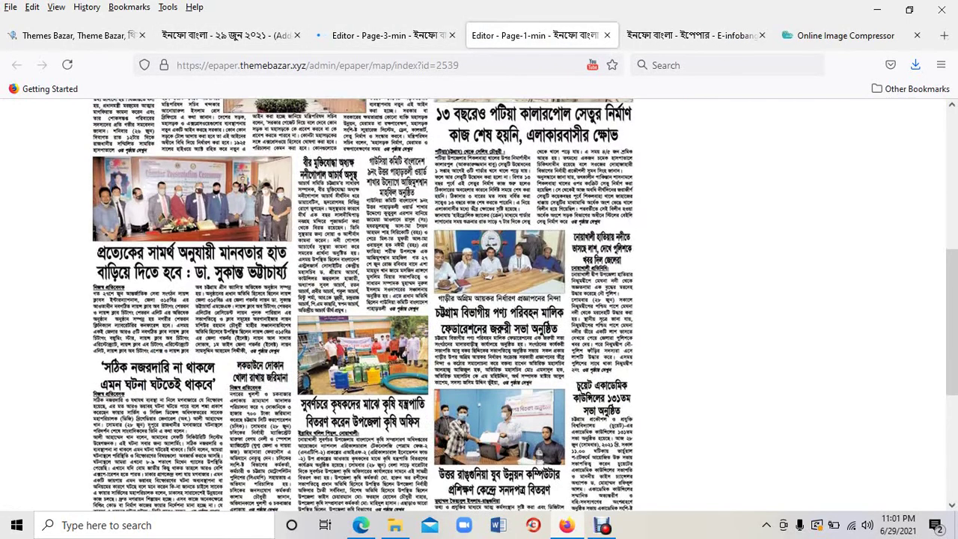
pyautogui.scroll(1, 363, 306)
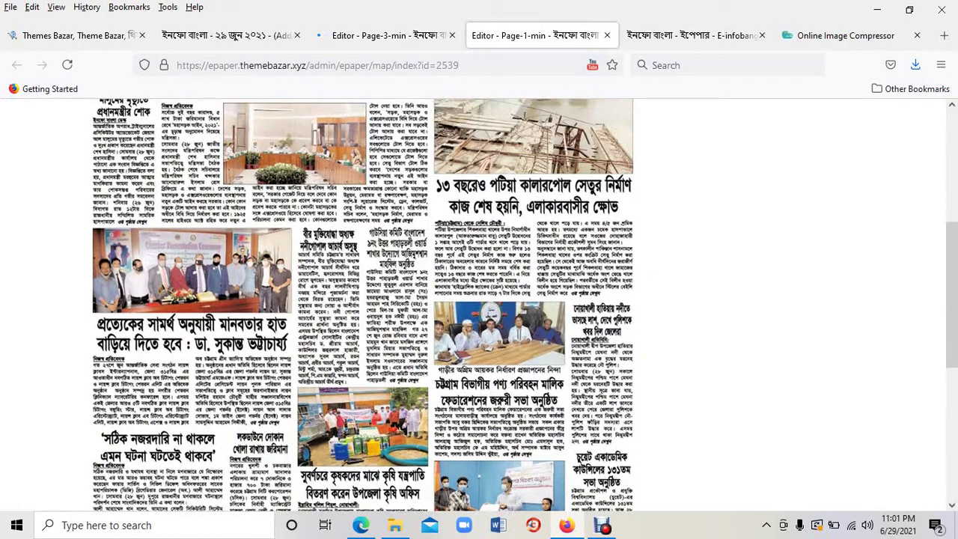
pyautogui.scroll(2, 363, 305)
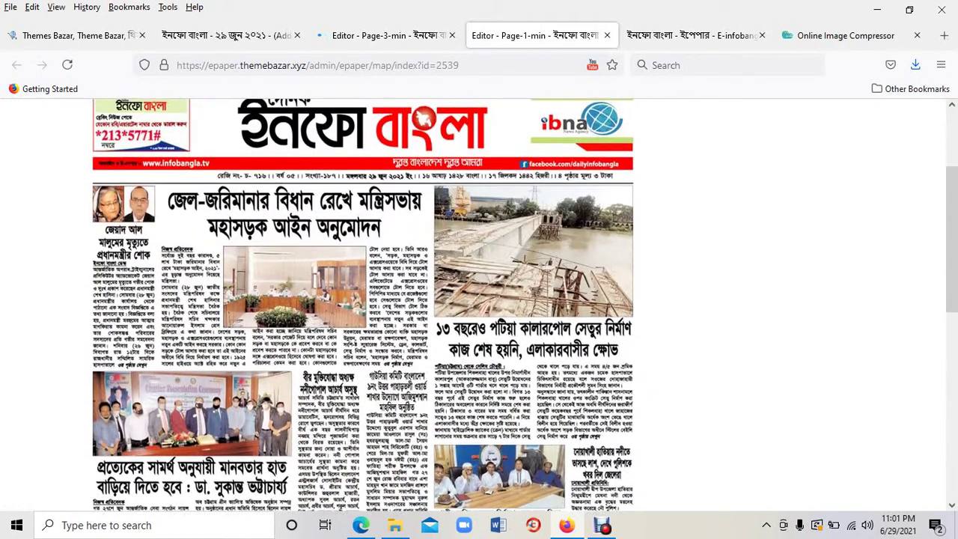
pyautogui.scroll(-3, 364, 306)
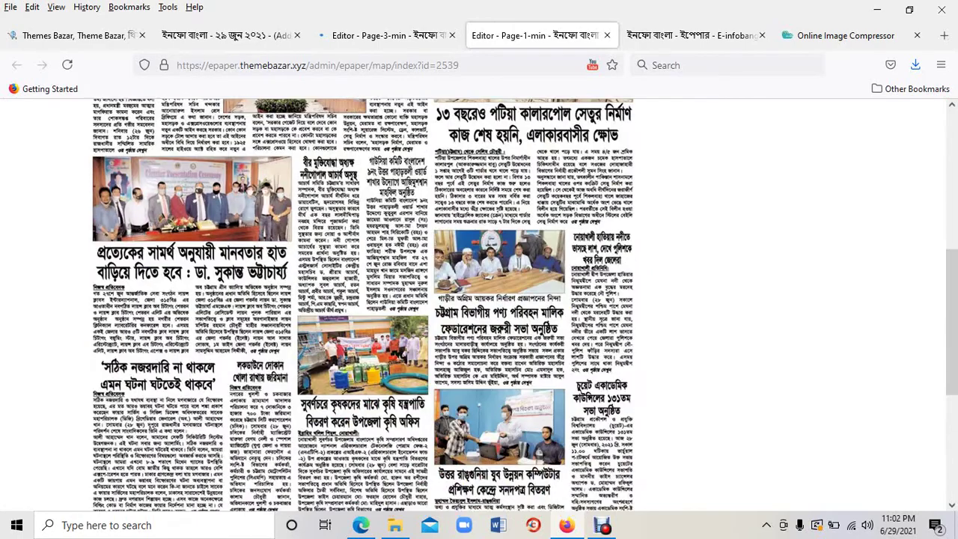
pyautogui.scroll(-2, 363, 305)
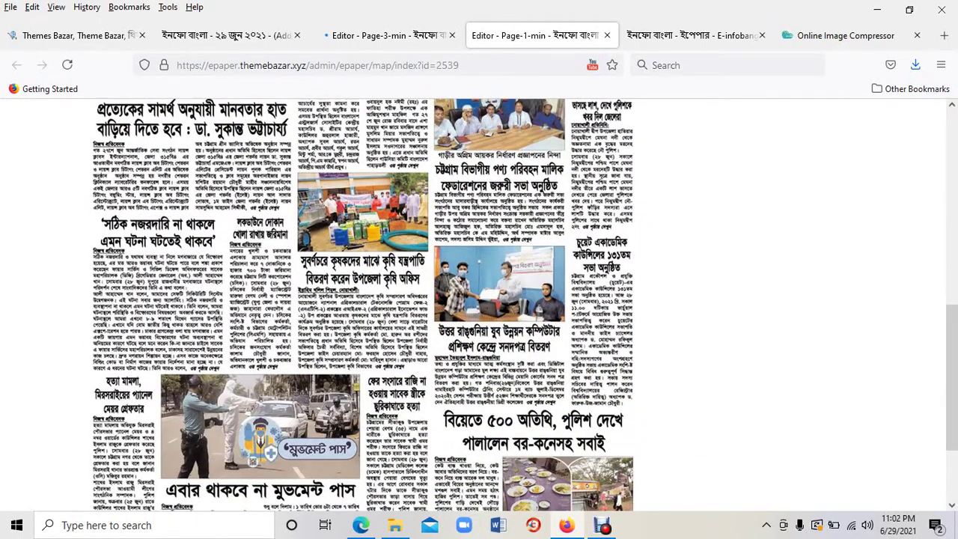
pyautogui.scroll(3, 363, 305)
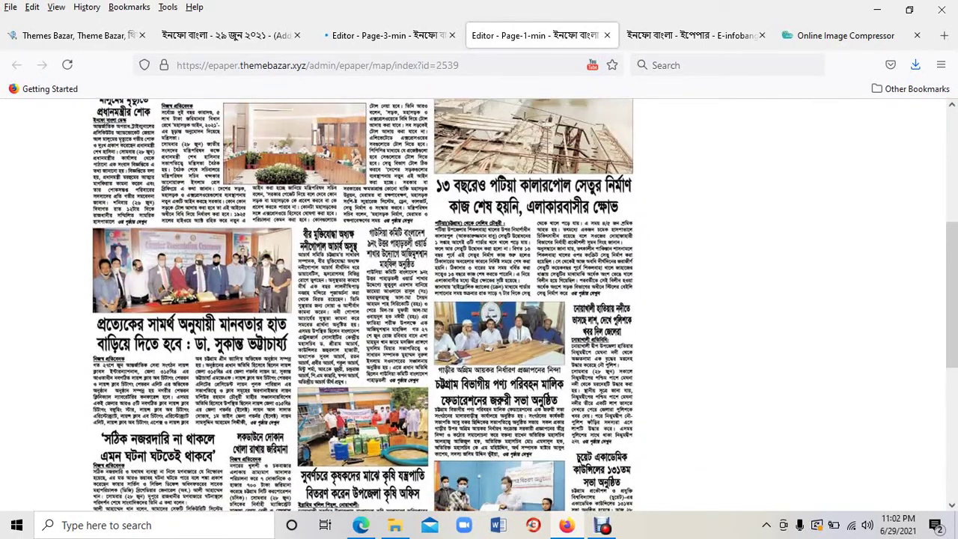
# - Add an area map to Page-1-min and fit it over the narrow single-column article immediately beside the group photo at mid-page
pyautogui.scroll(4, 363, 305)
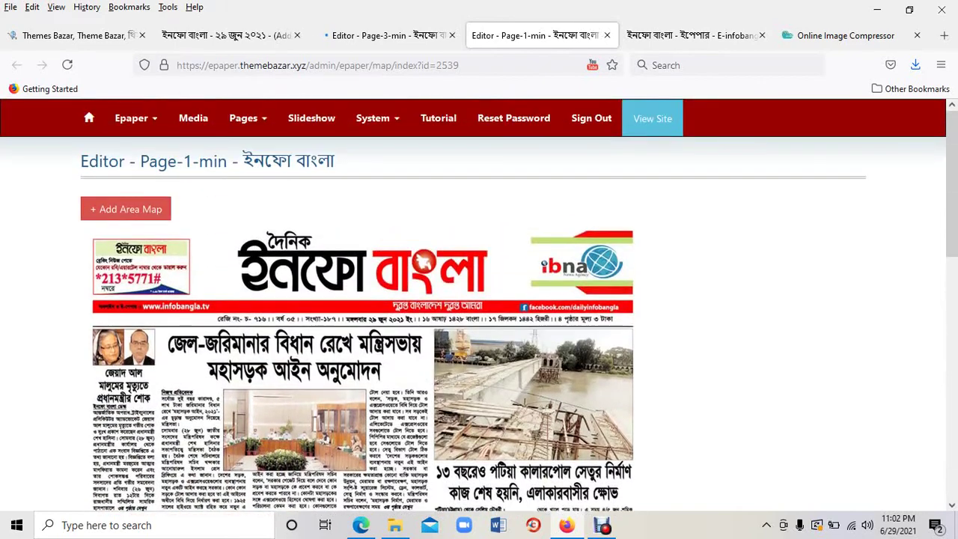
pyautogui.click(131, 211)
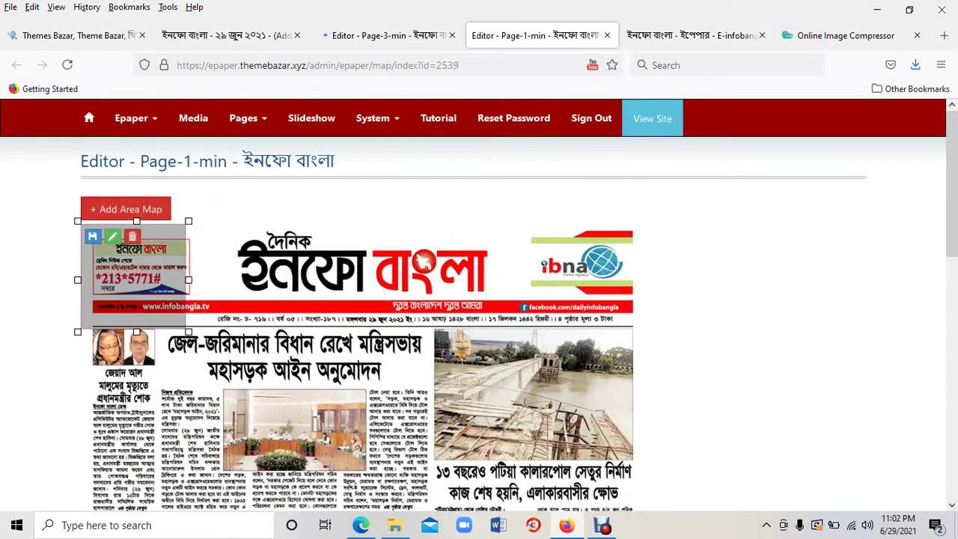
pyautogui.moveTo(133, 271); pyautogui.dragTo(77, 342)
pyautogui.scroll(-3, 363, 306)
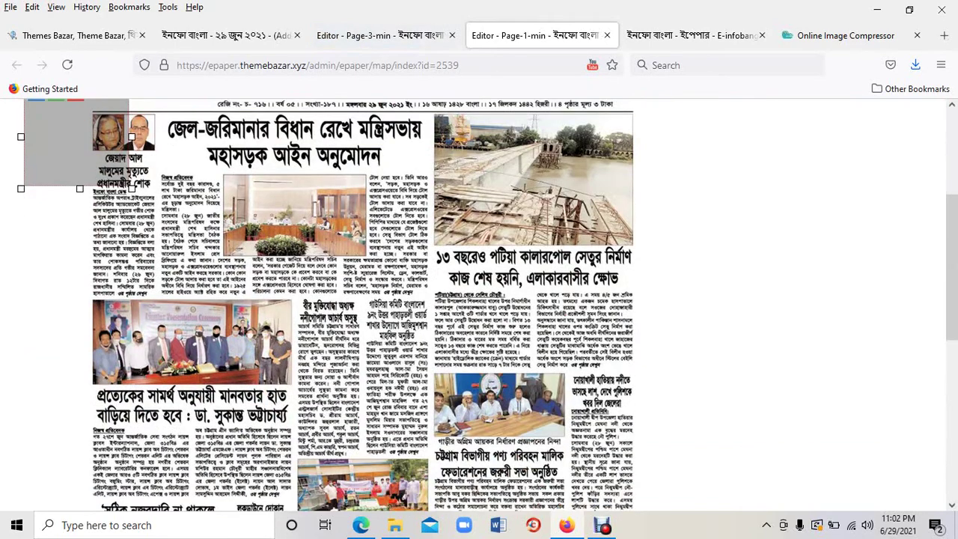
pyautogui.moveTo(76, 138); pyautogui.dragTo(370, 352)
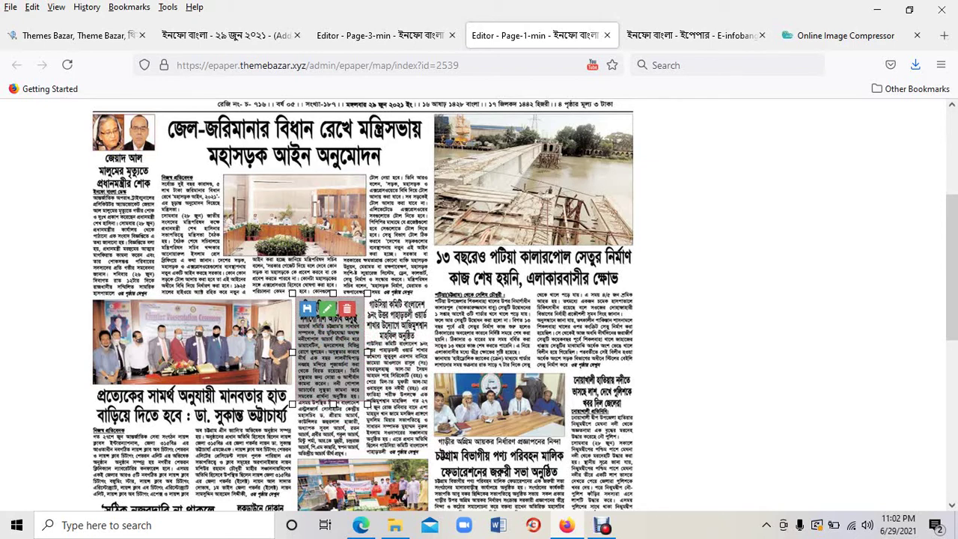
pyautogui.moveTo(330, 405); pyautogui.dragTo(330, 456)
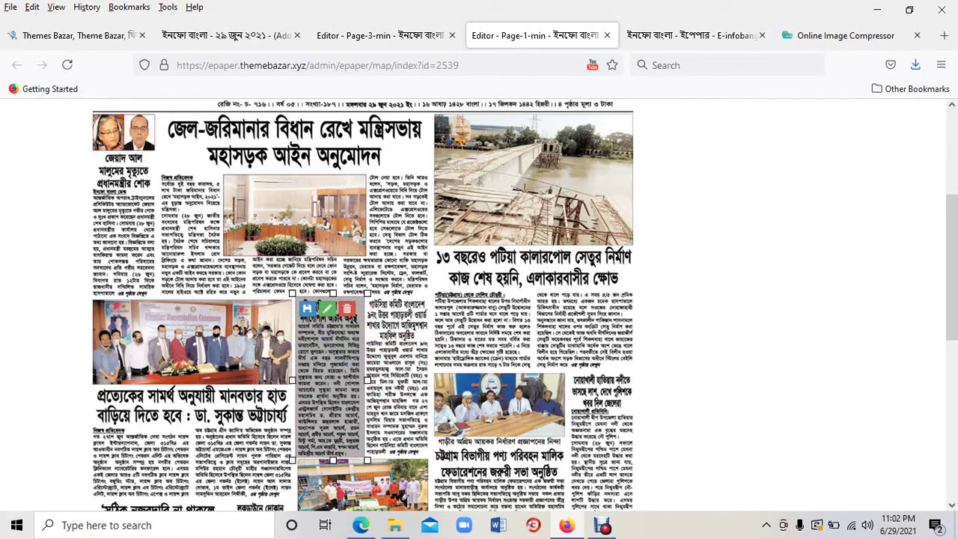
# - Save the area map covering the narrow article beside the group photo
pyautogui.scroll(3, 363, 307)
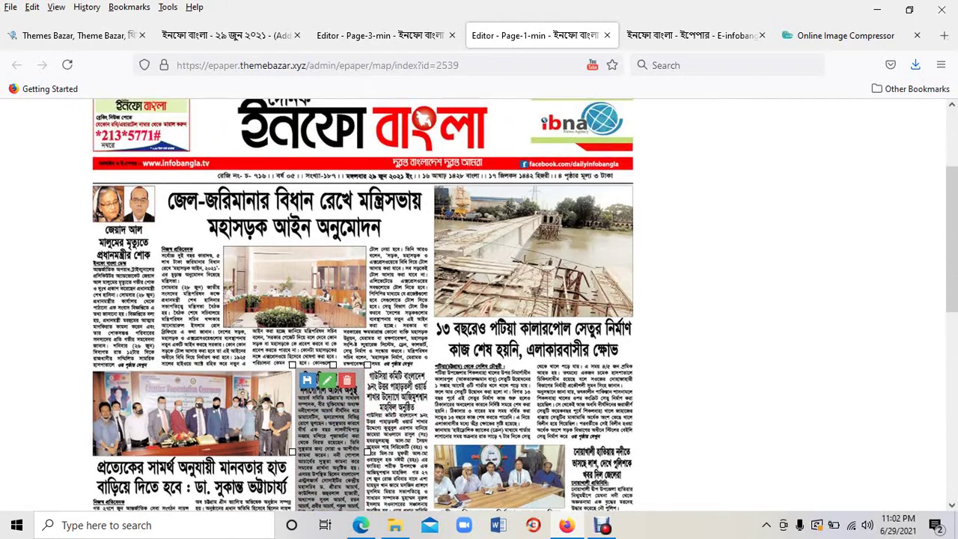
pyautogui.scroll(-3, 363, 307)
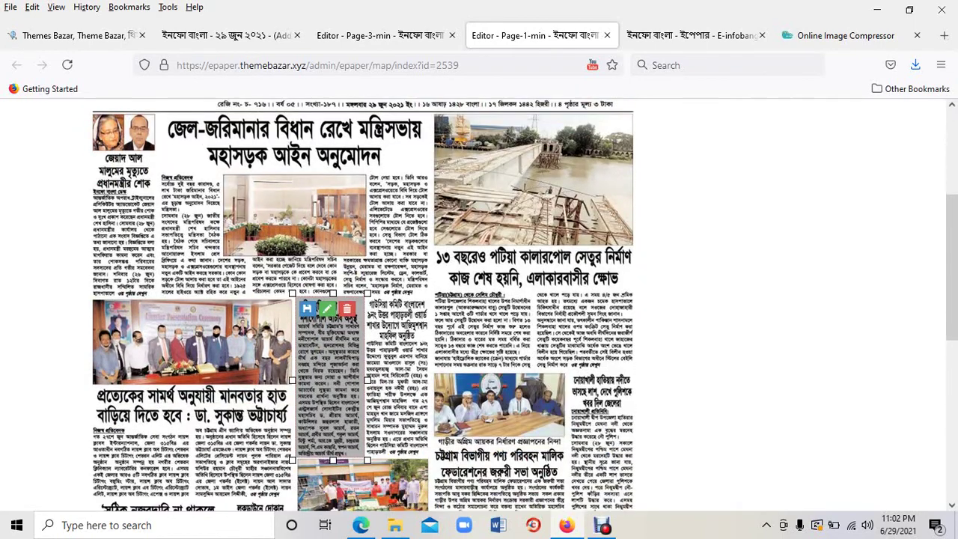
pyautogui.hotkey('ctrl', '+')
pyautogui.hotkey('ctrl', '+')
pyautogui.scroll(-3, 363, 307)
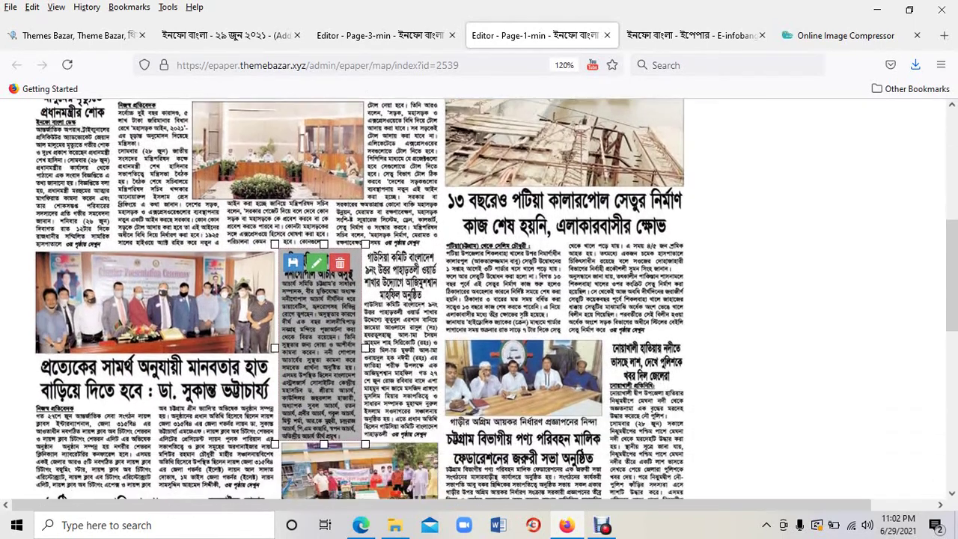
pyautogui.click(293, 173)
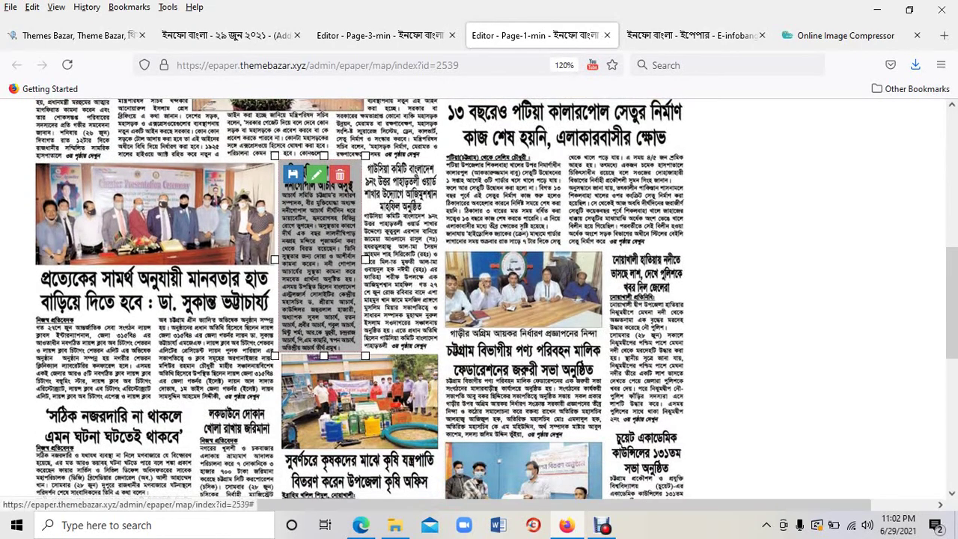
# - Add another area map to Page-1-min and move it down the blank margin beside the page towards the lower articles
pyautogui.scroll(-4, 363, 307)
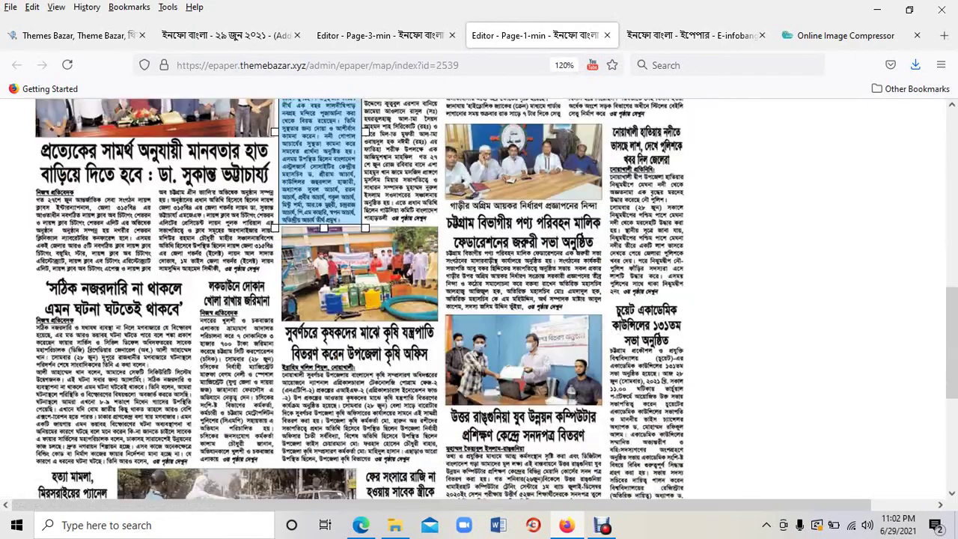
pyautogui.scroll(3, 364, 307)
pyautogui.scroll(-3, 363, 307)
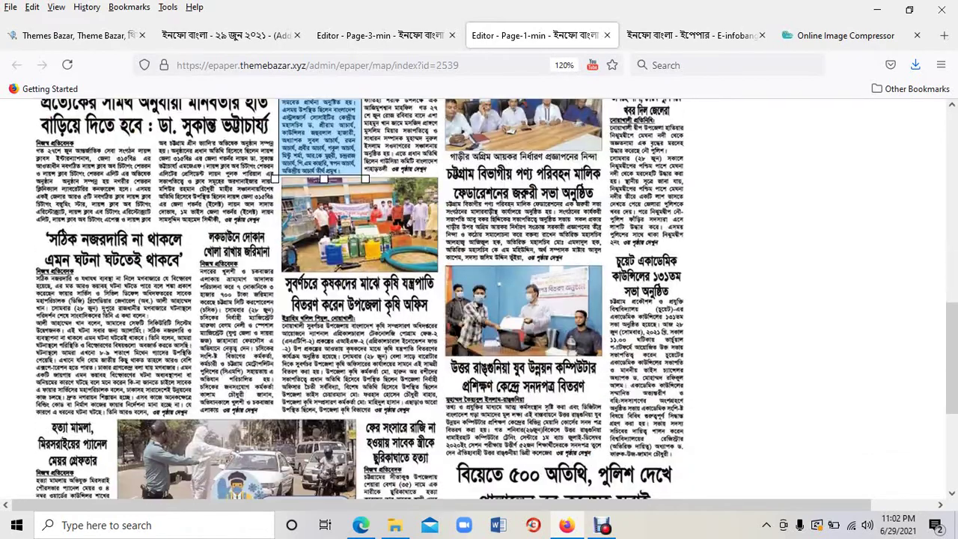
pyautogui.scroll(8, 363, 307)
pyautogui.click(75, 150)
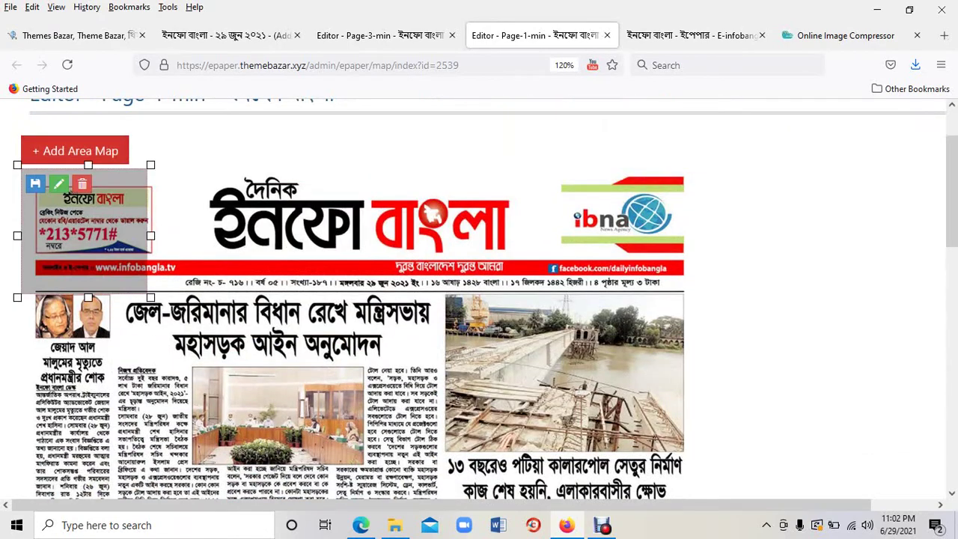
pyautogui.moveTo(84, 231); pyautogui.dragTo(753, 391)
pyautogui.scroll(-4, 359, 299)
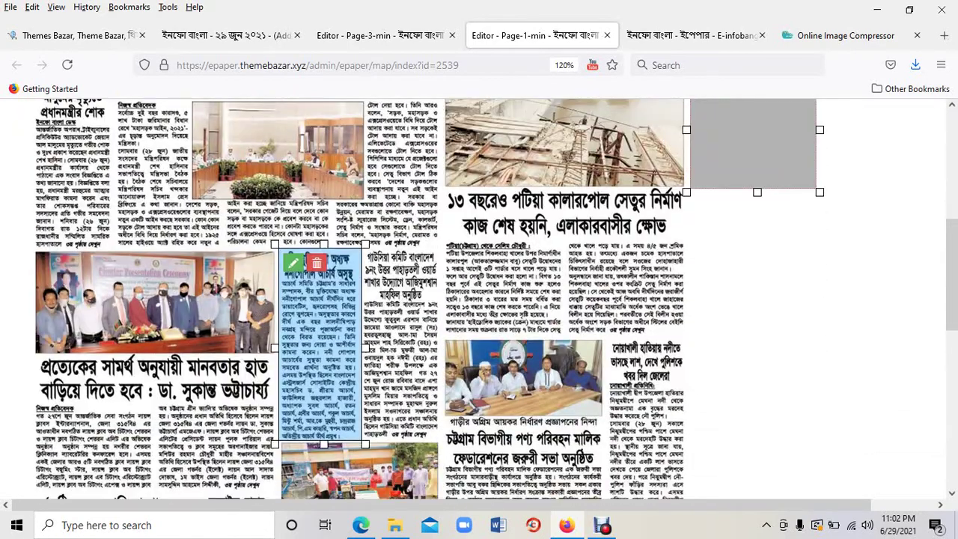
pyautogui.moveTo(753, 150); pyautogui.dragTo(778, 398)
pyautogui.scroll(-7, 778, 399)
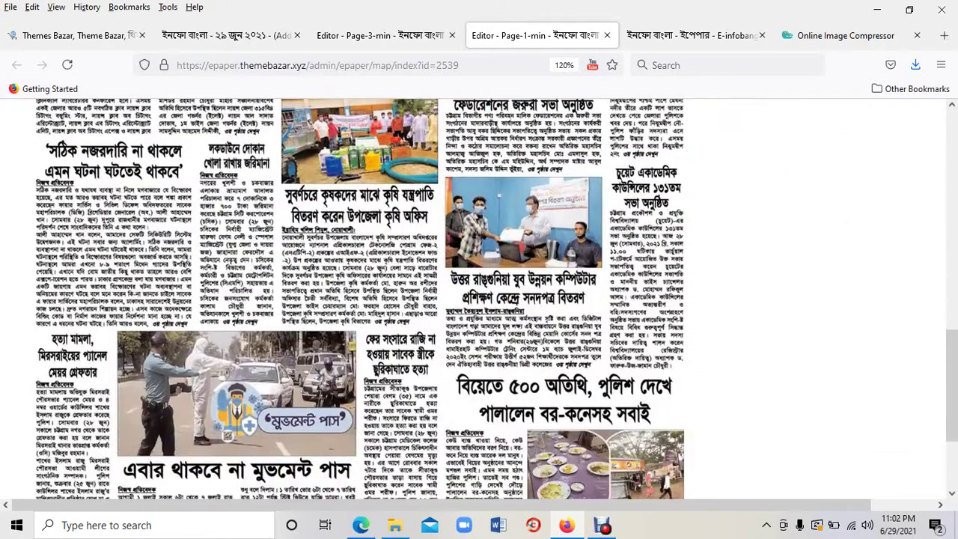